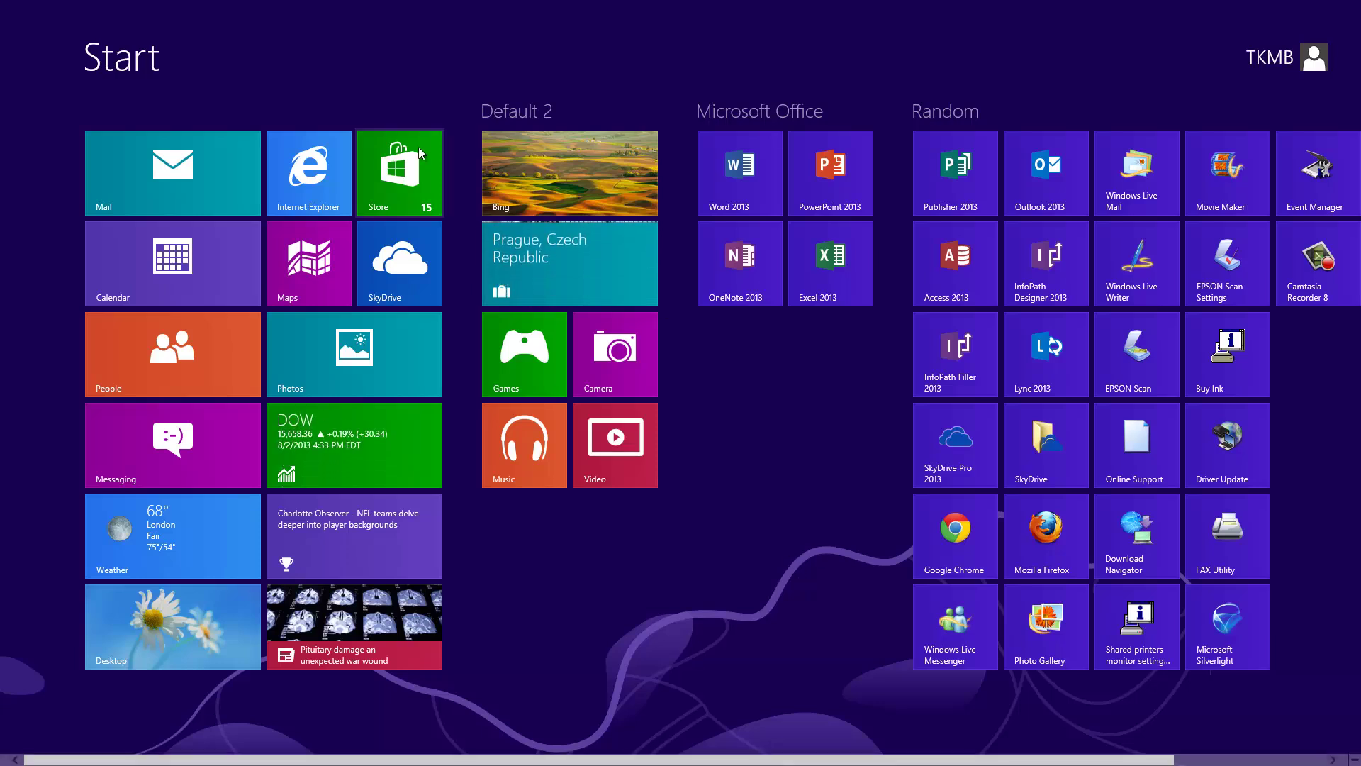
# - Launch Internet Explorer, pin the MSN home page to Start as the 'MSN' tile, then return to Start
pyautogui.click(319, 180)
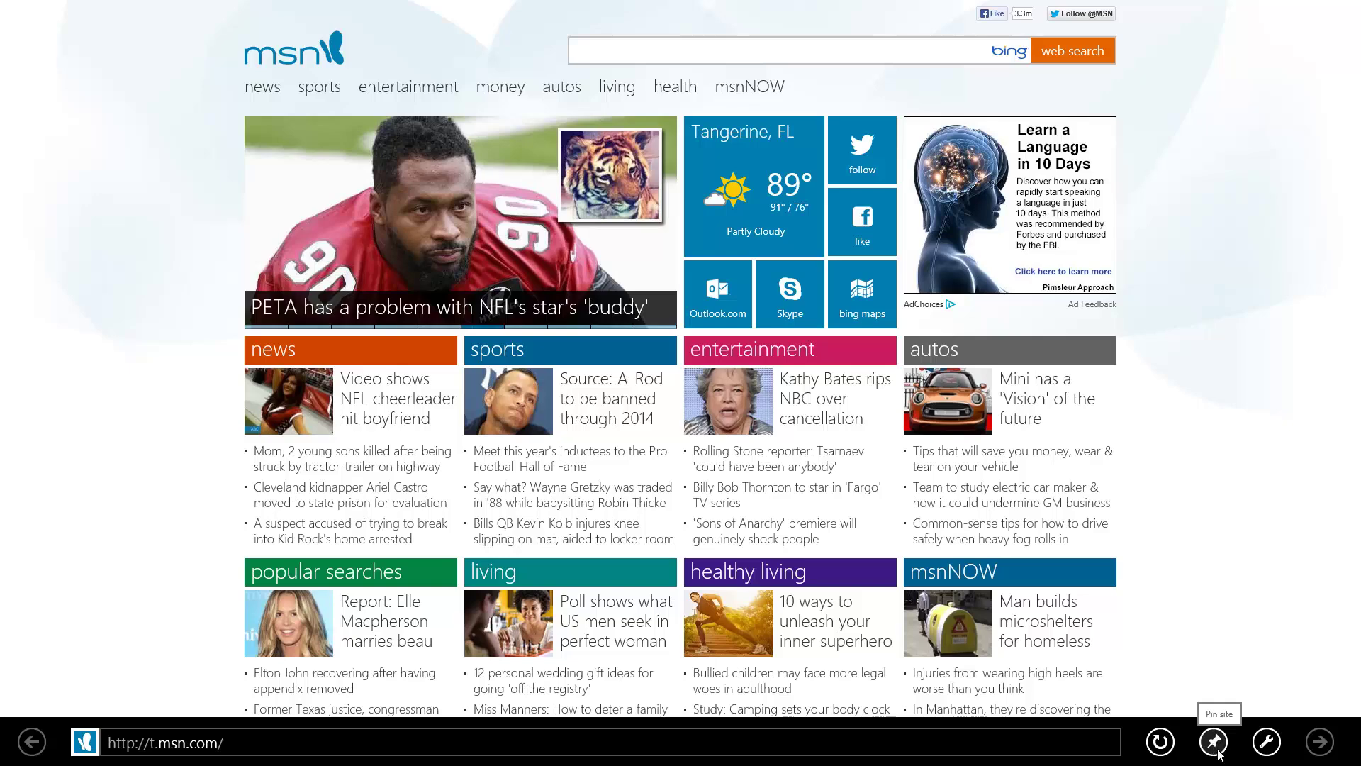
pyautogui.click(1216, 742)
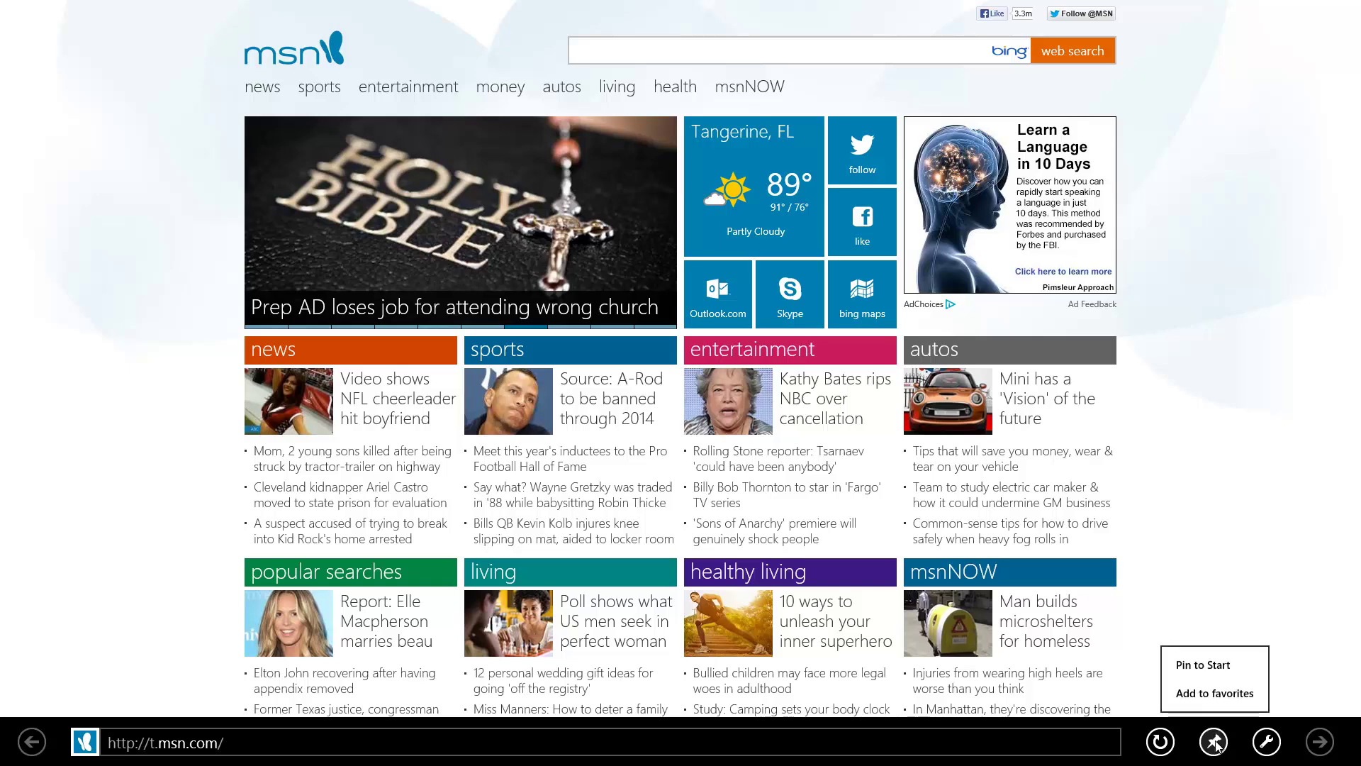
pyautogui.click(1197, 669)
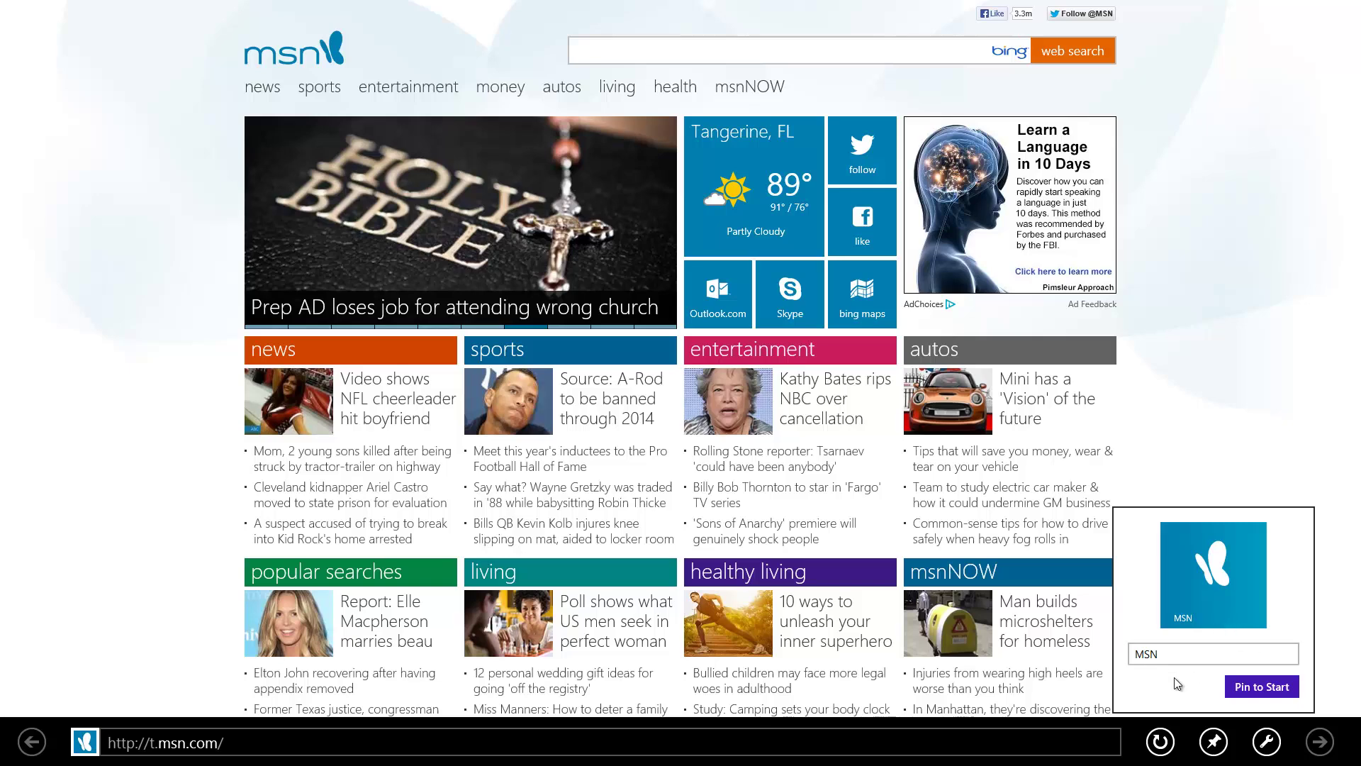
pyautogui.click(1255, 688)
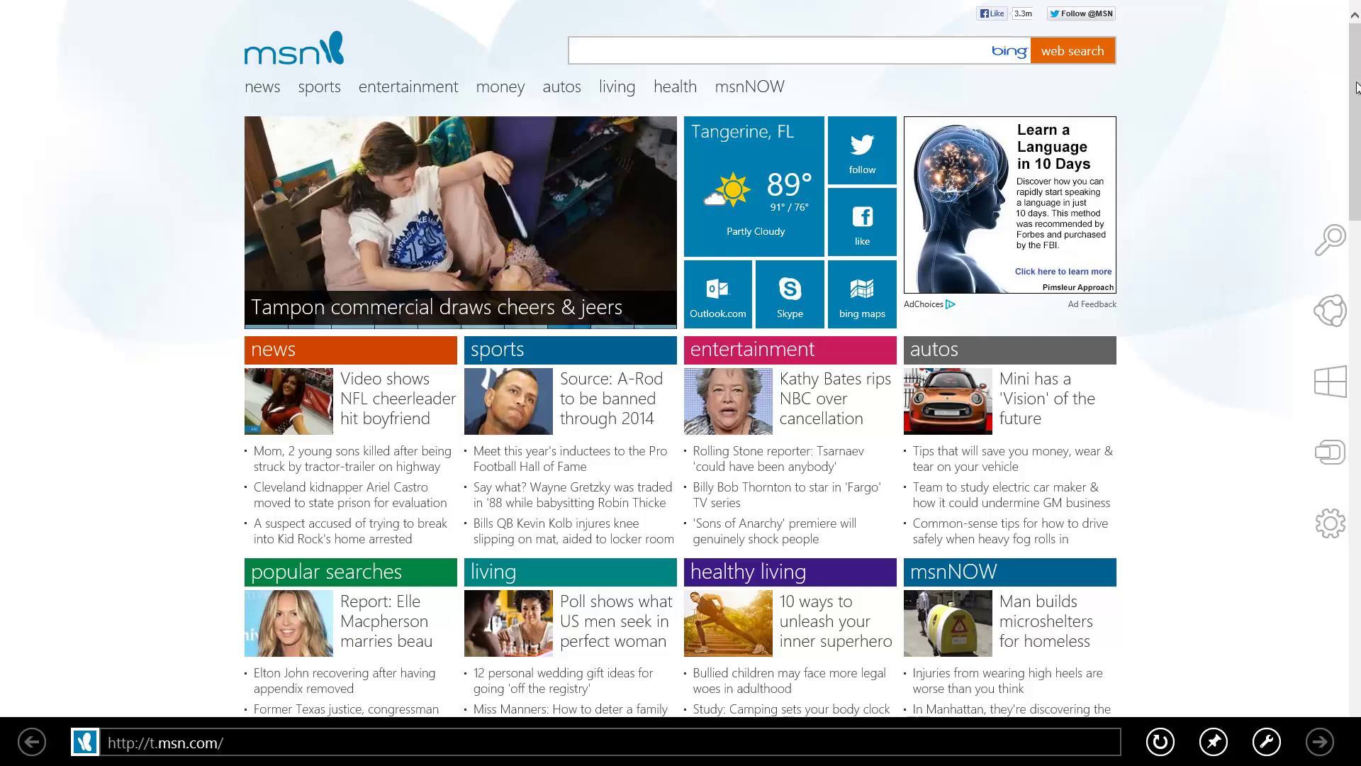
pyautogui.moveTo(1338, 329)
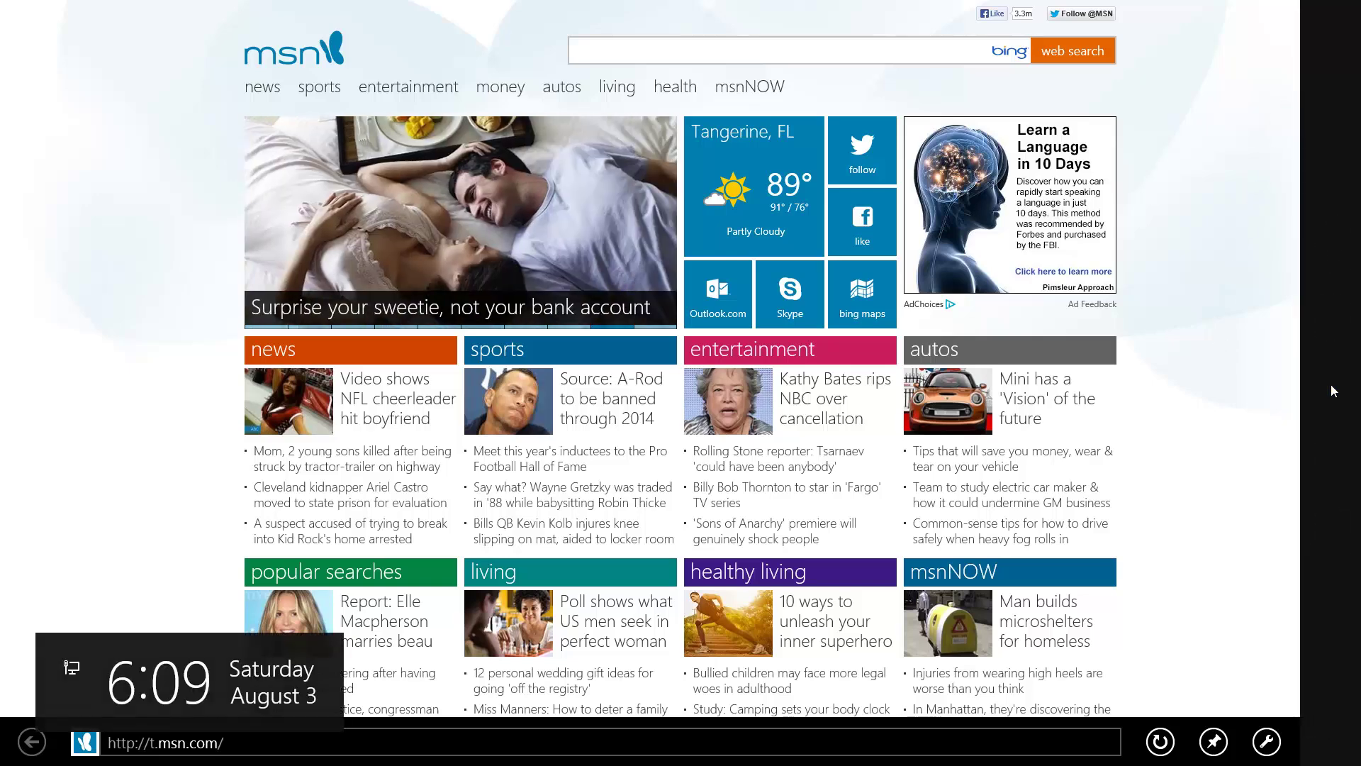
pyautogui.click(1331, 384)
pyautogui.moveTo(1070, 762); pyautogui.dragTo(1313, 763)
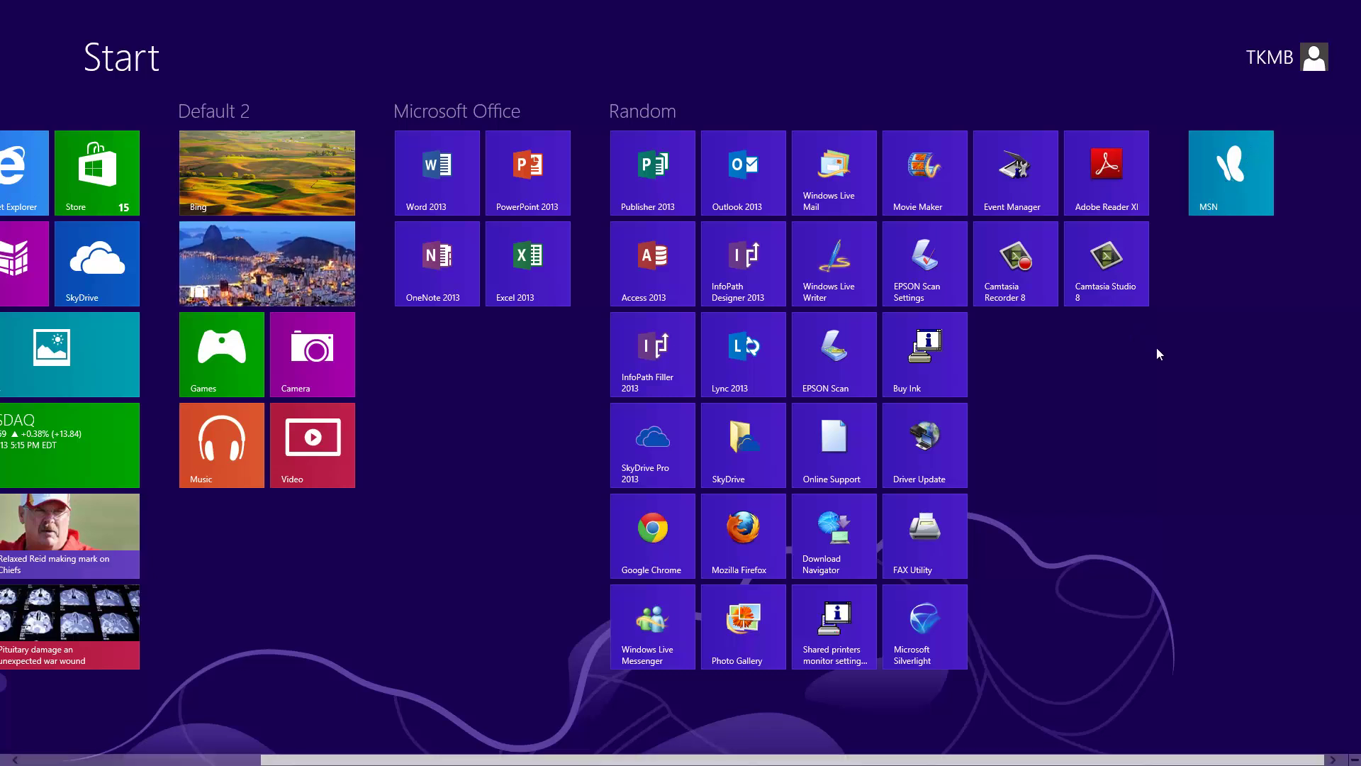
pyautogui.scroll(5, 381, 168)
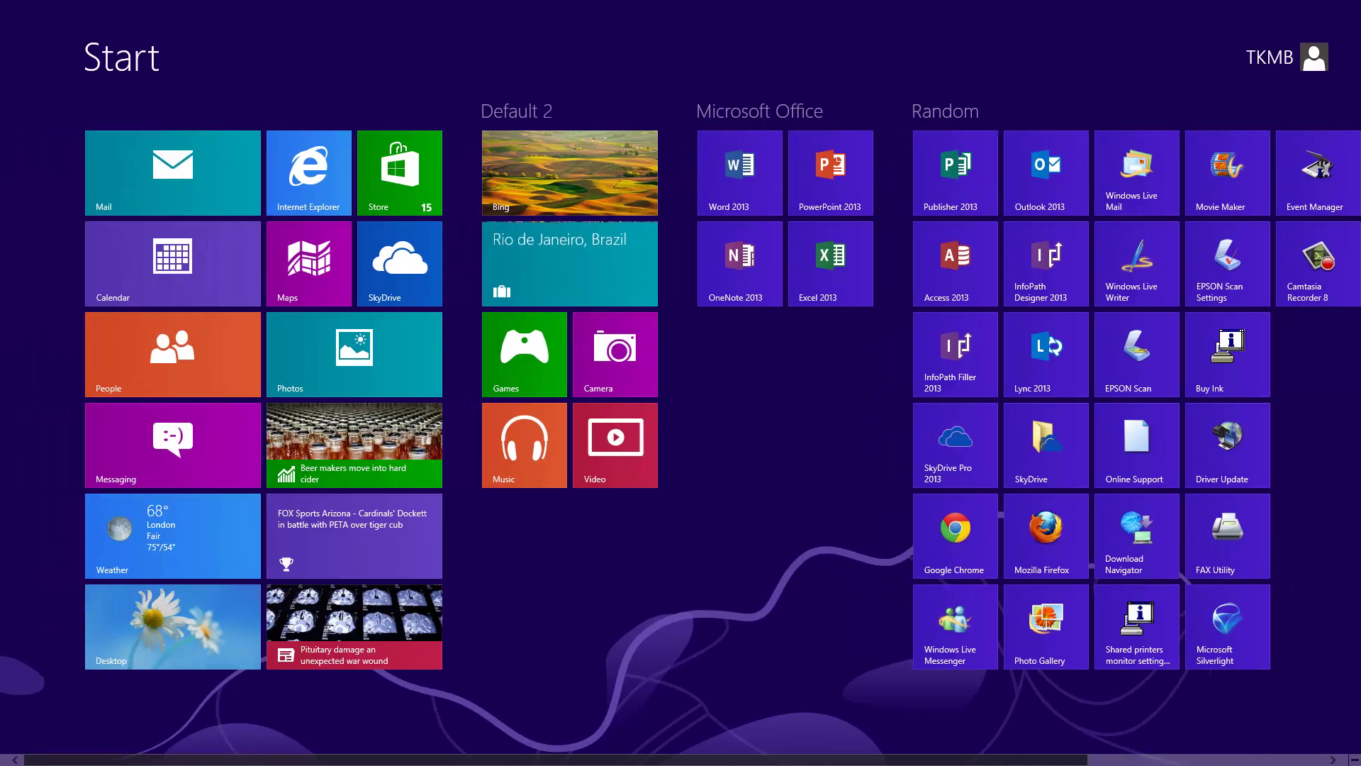
pyautogui.click(304, 176)
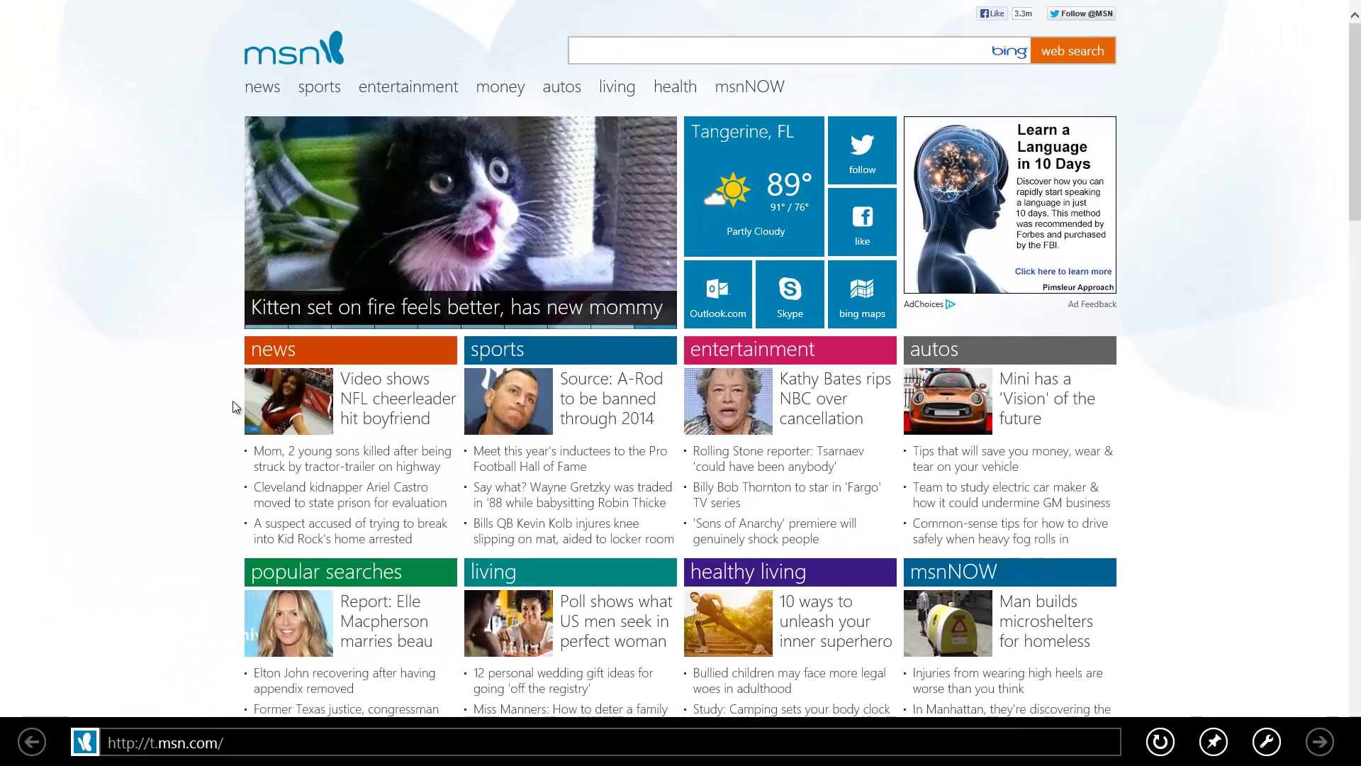
pyautogui.click(204, 742)
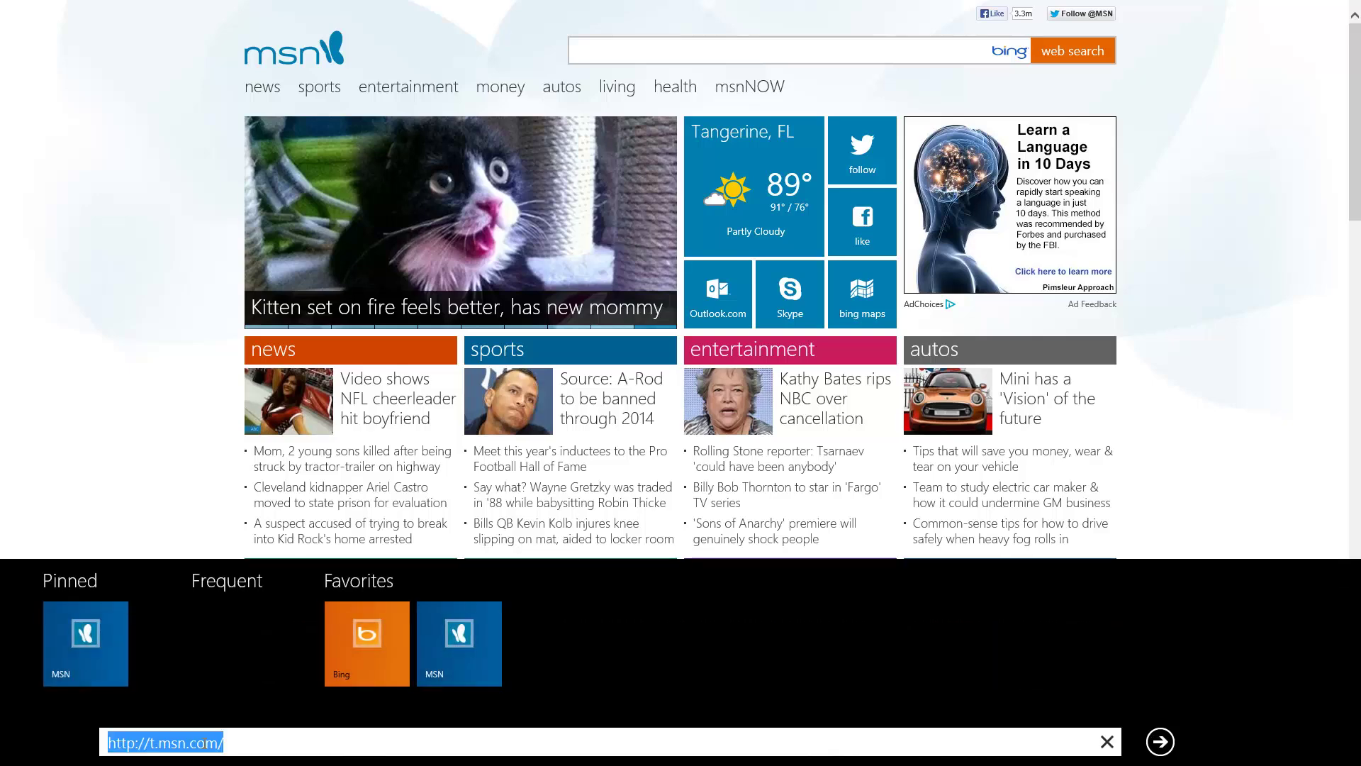
pyautogui.write('www.microsoft')
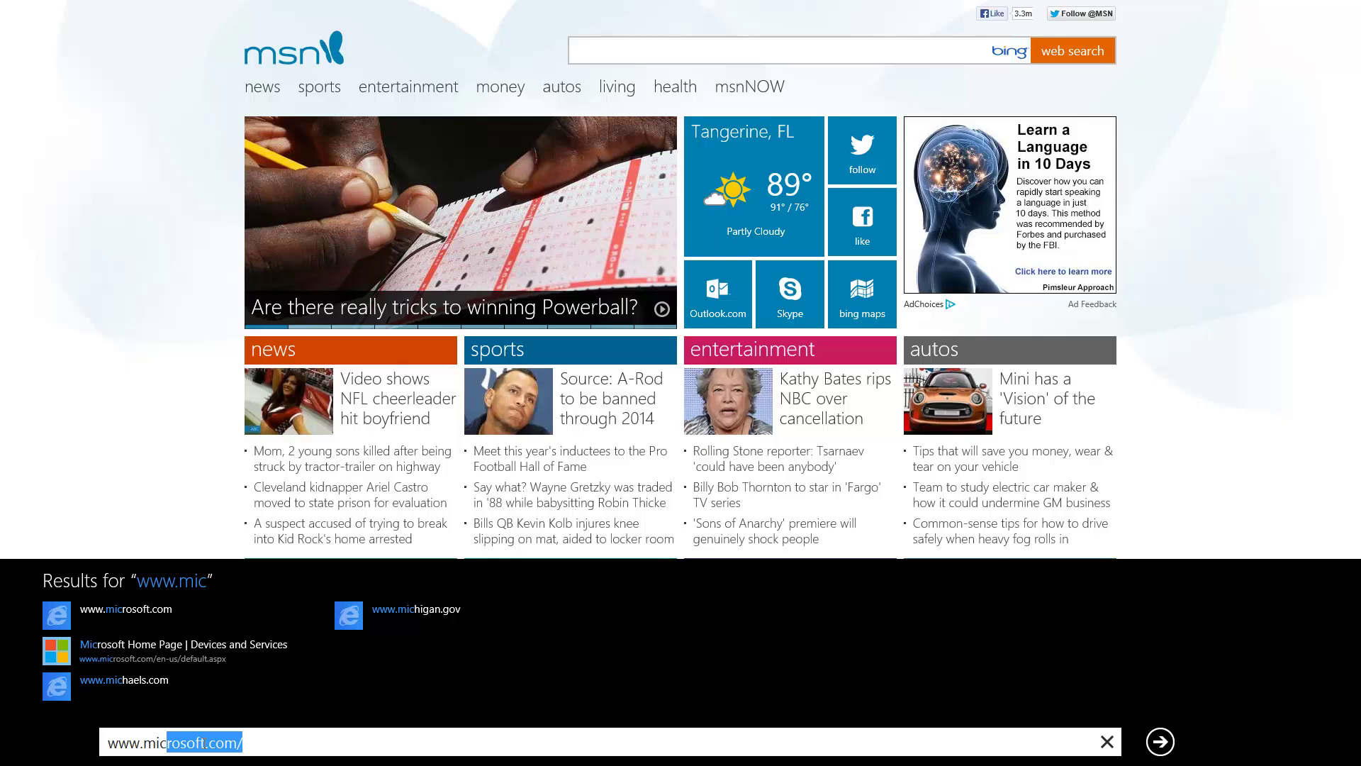
pyautogui.press('Return')
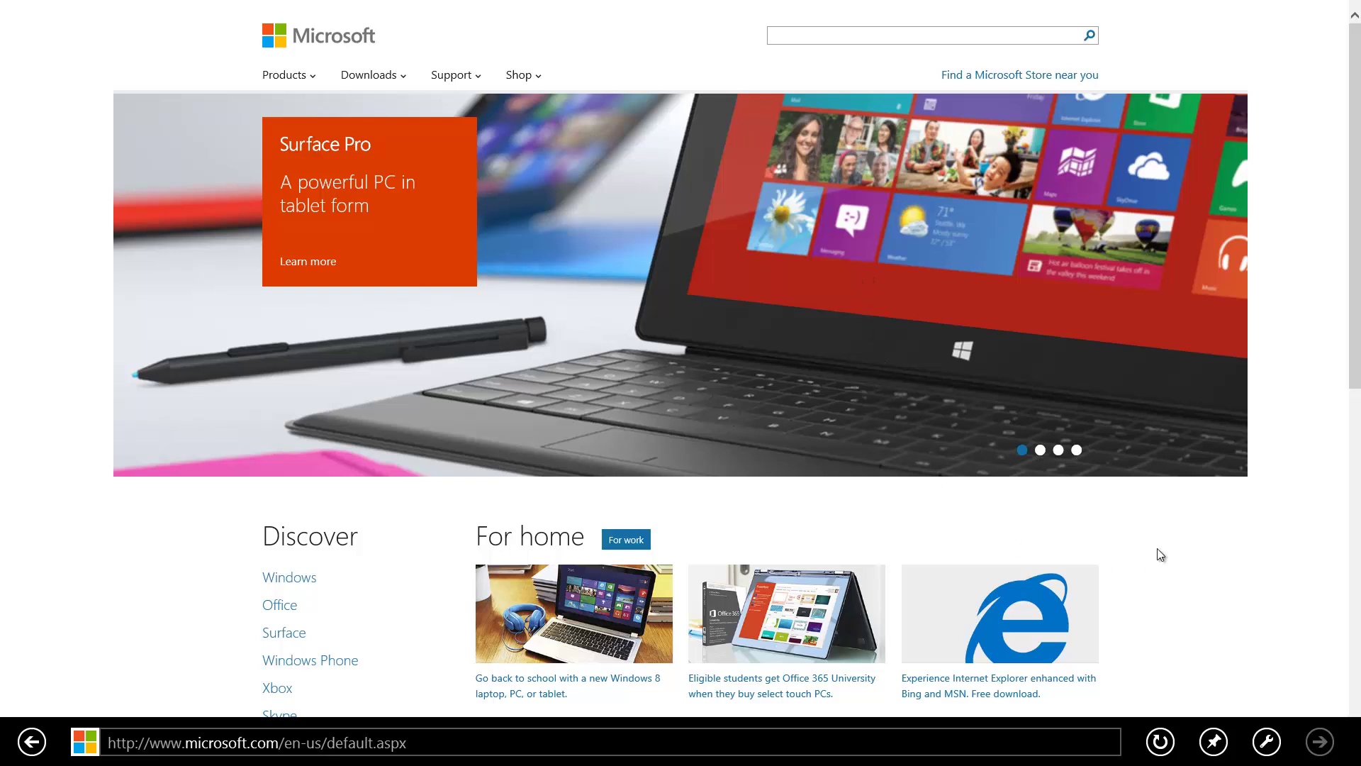
# - Pin the Microsoft site to Start, renaming the tile 'MS'
pyautogui.click(1216, 742)
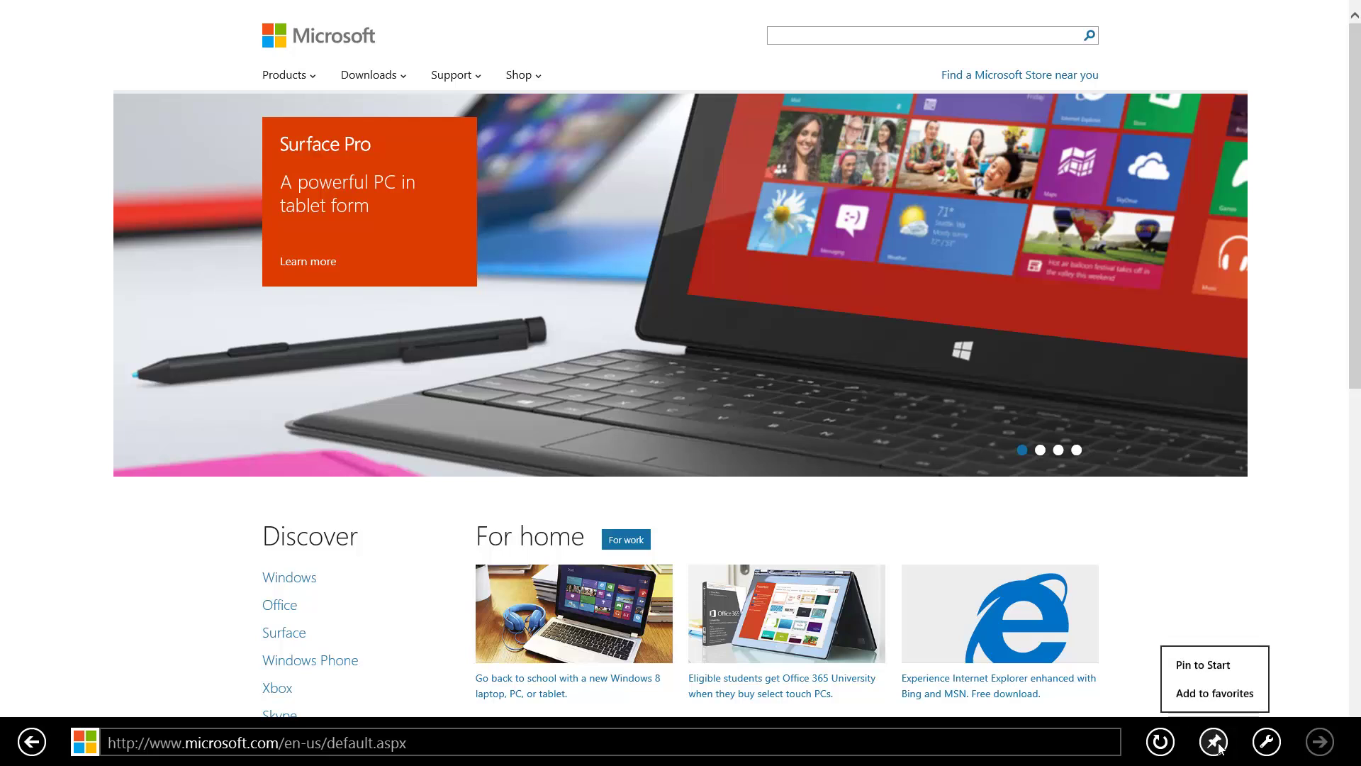
pyautogui.click(1200, 667)
pyautogui.moveTo(1215, 654); pyautogui.dragTo(1134, 654)
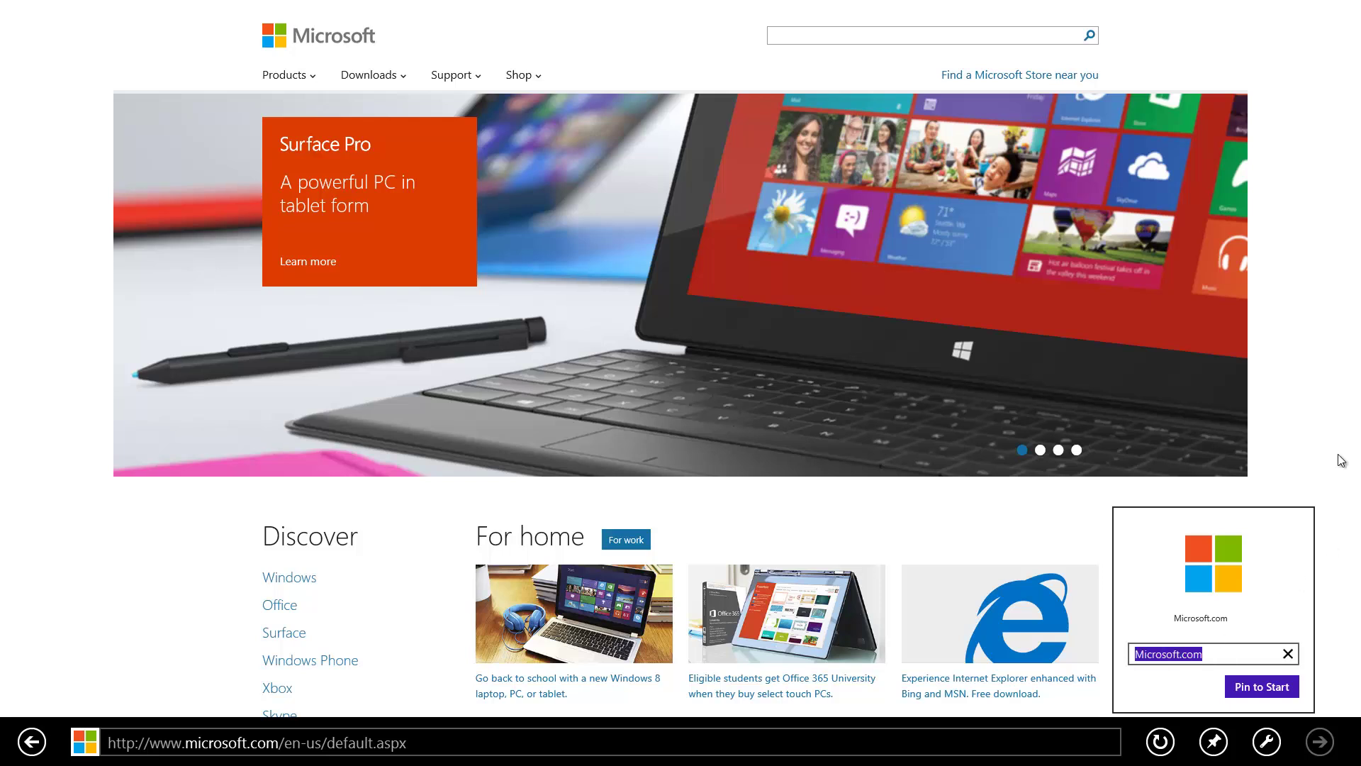
pyautogui.write('MS')
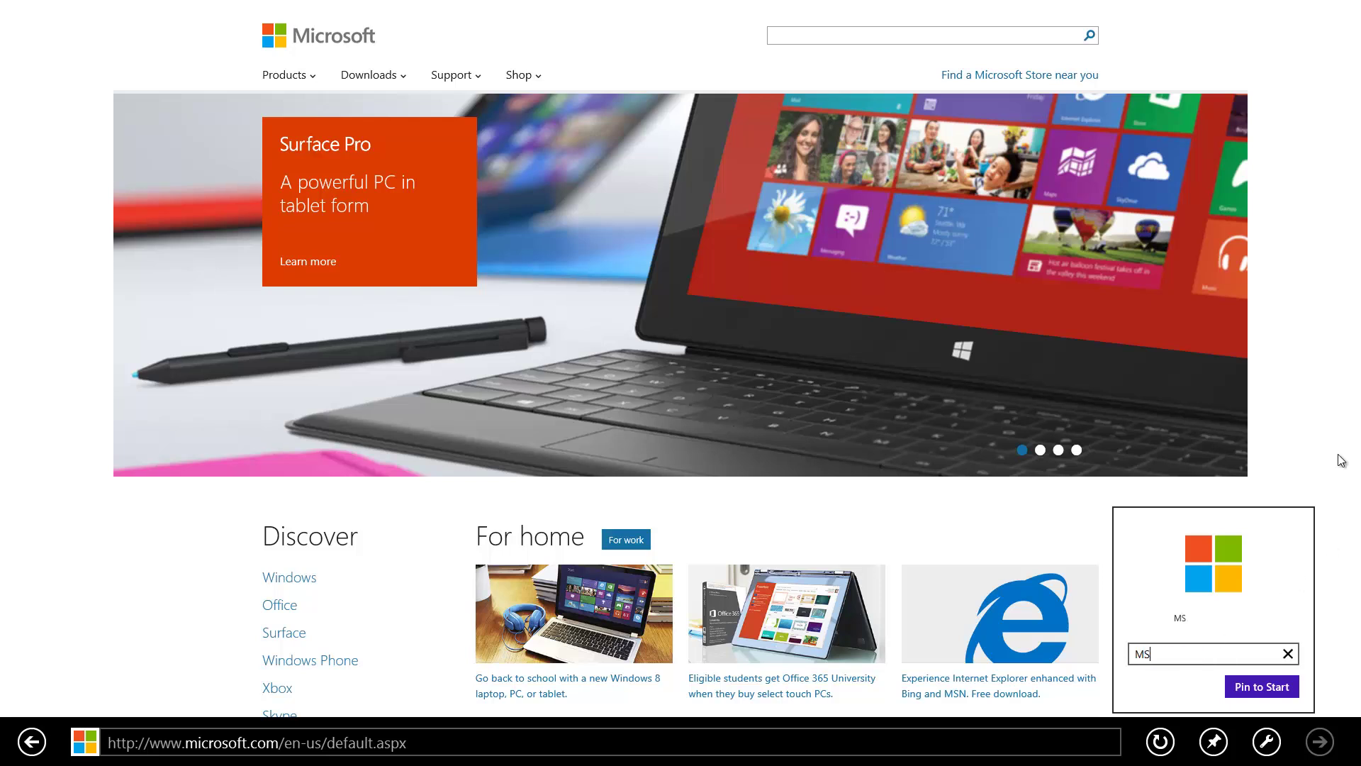
pyautogui.click(1255, 688)
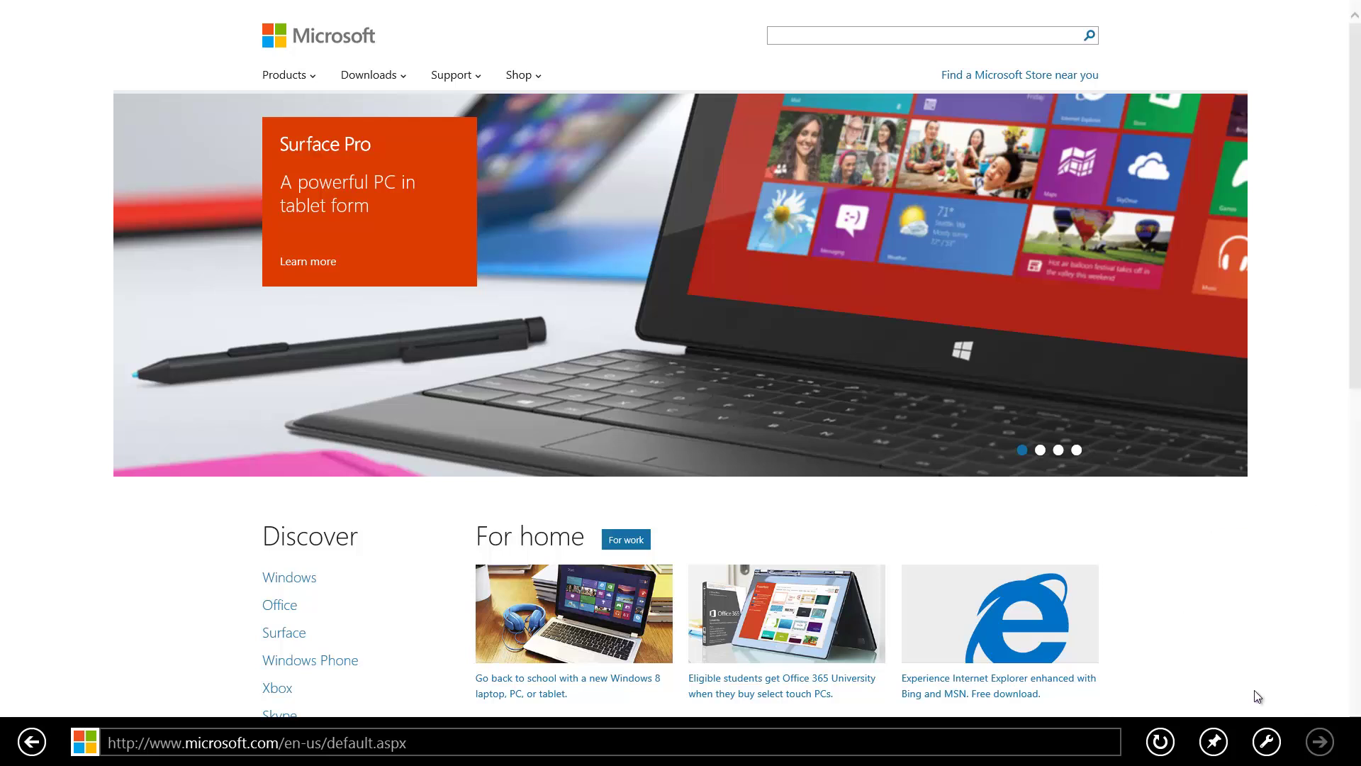
# - Go to Start, scroll to view the MSN and MS tiles, and relaunch Internet Explorer on microsoft.com
pyautogui.moveTo(1358, 7)
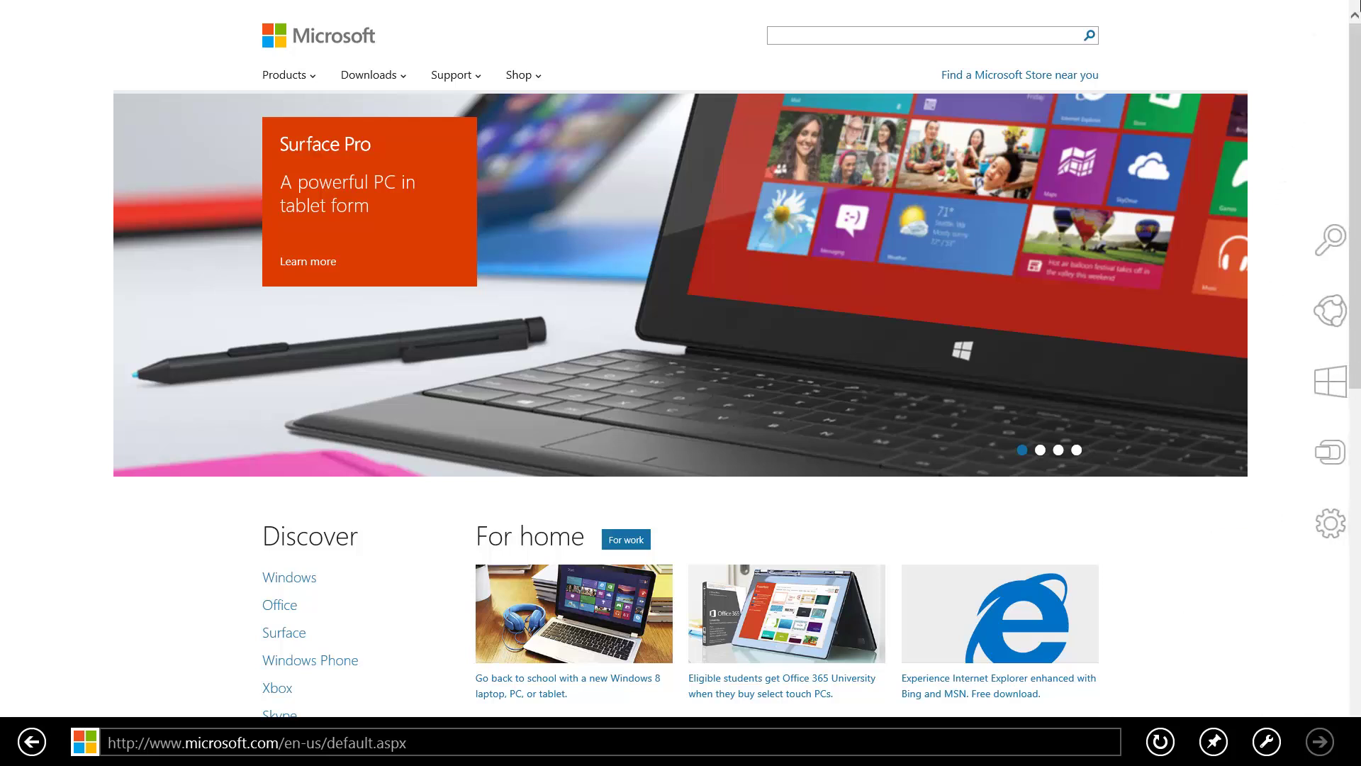
pyautogui.click(1331, 386)
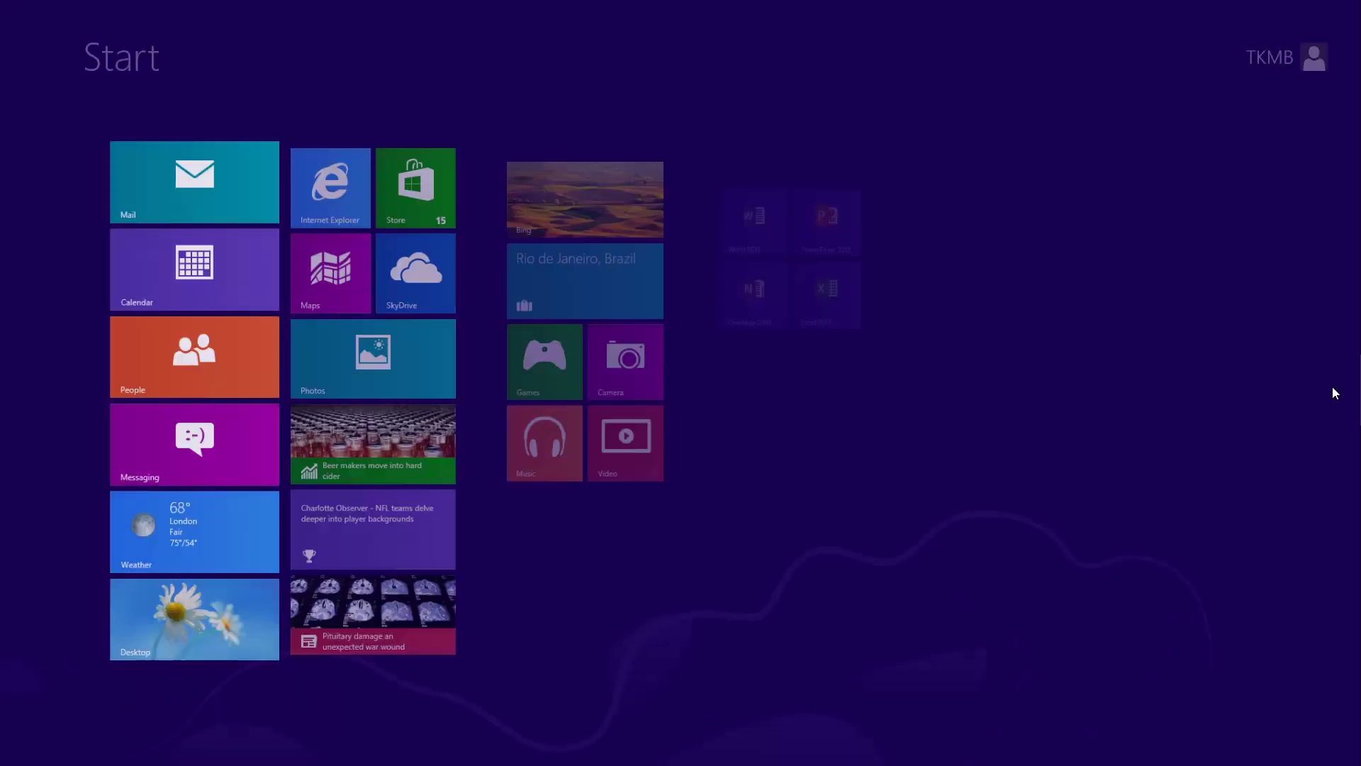
pyautogui.scroll(-3, 1013, 765)
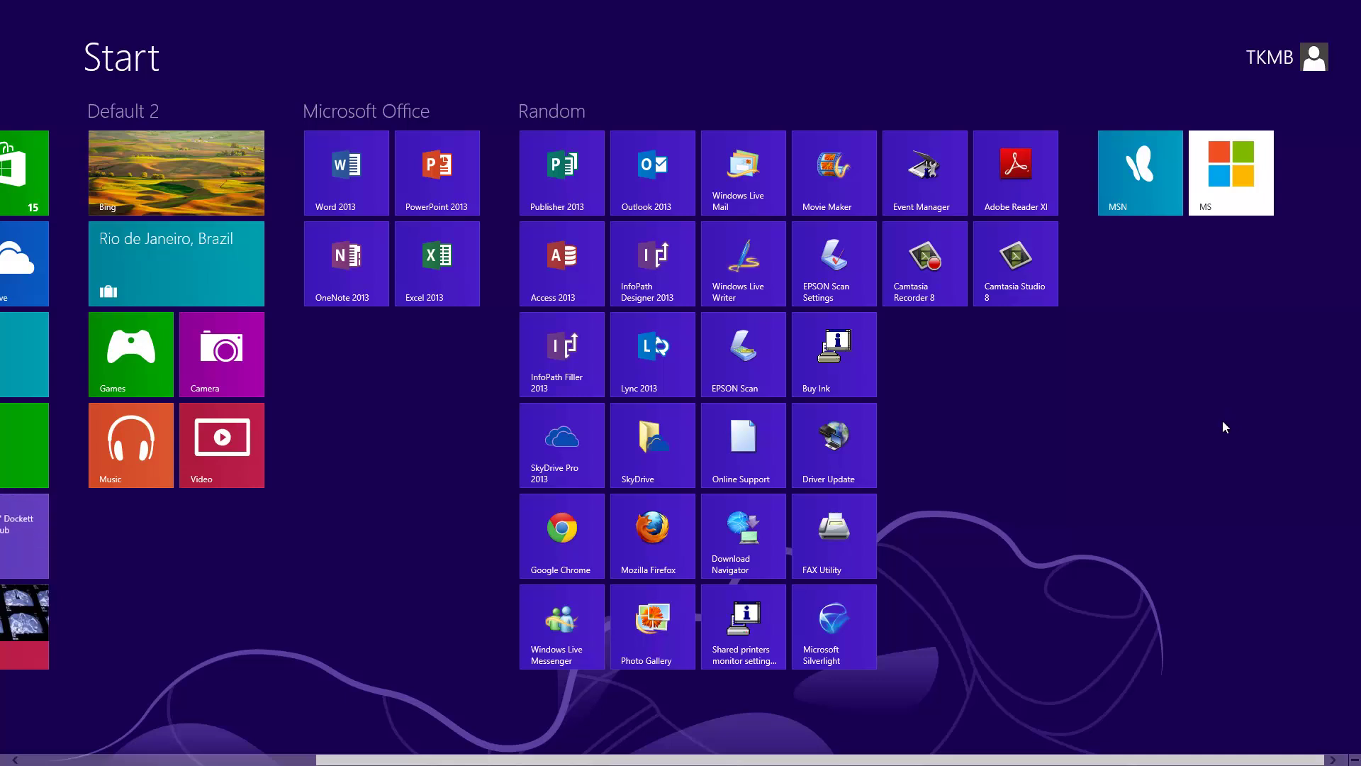
pyautogui.moveTo(1243, 760); pyautogui.dragTo(950, 762)
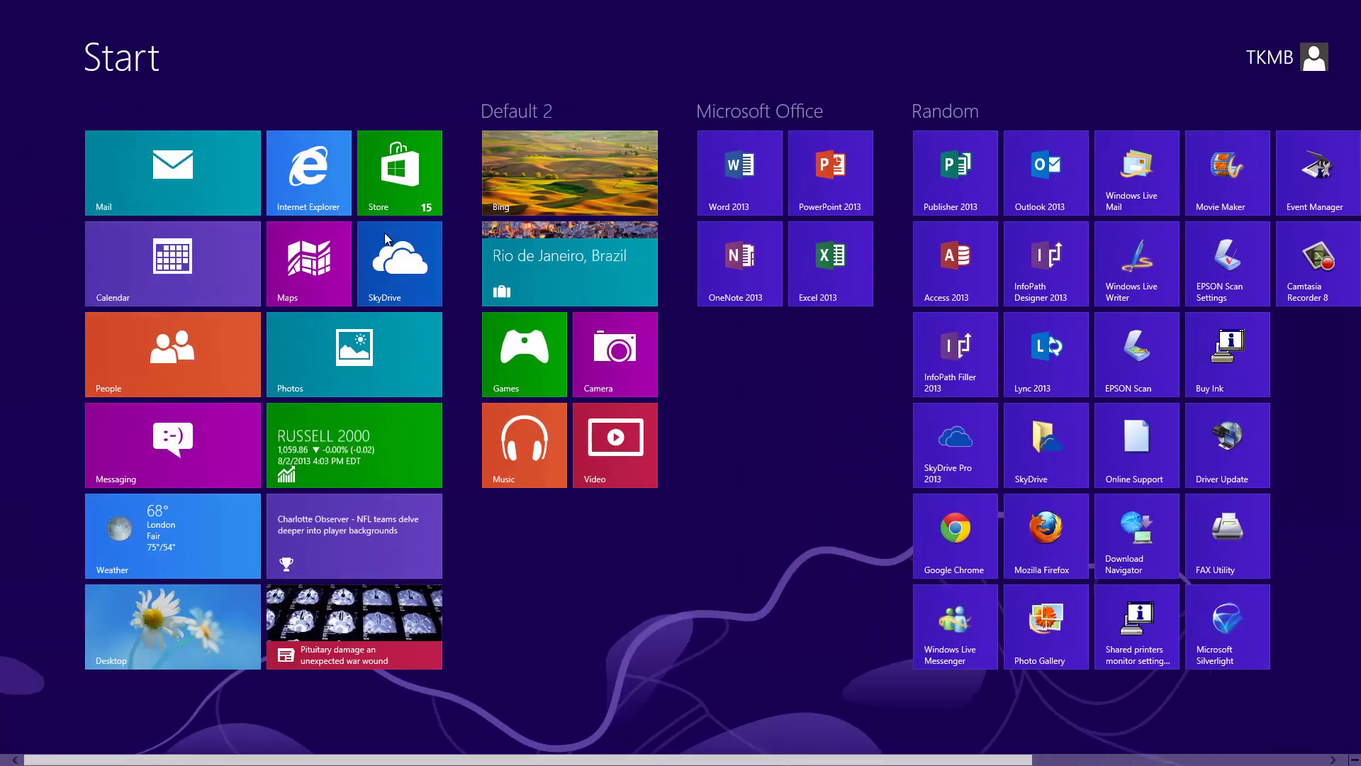
pyautogui.click(297, 177)
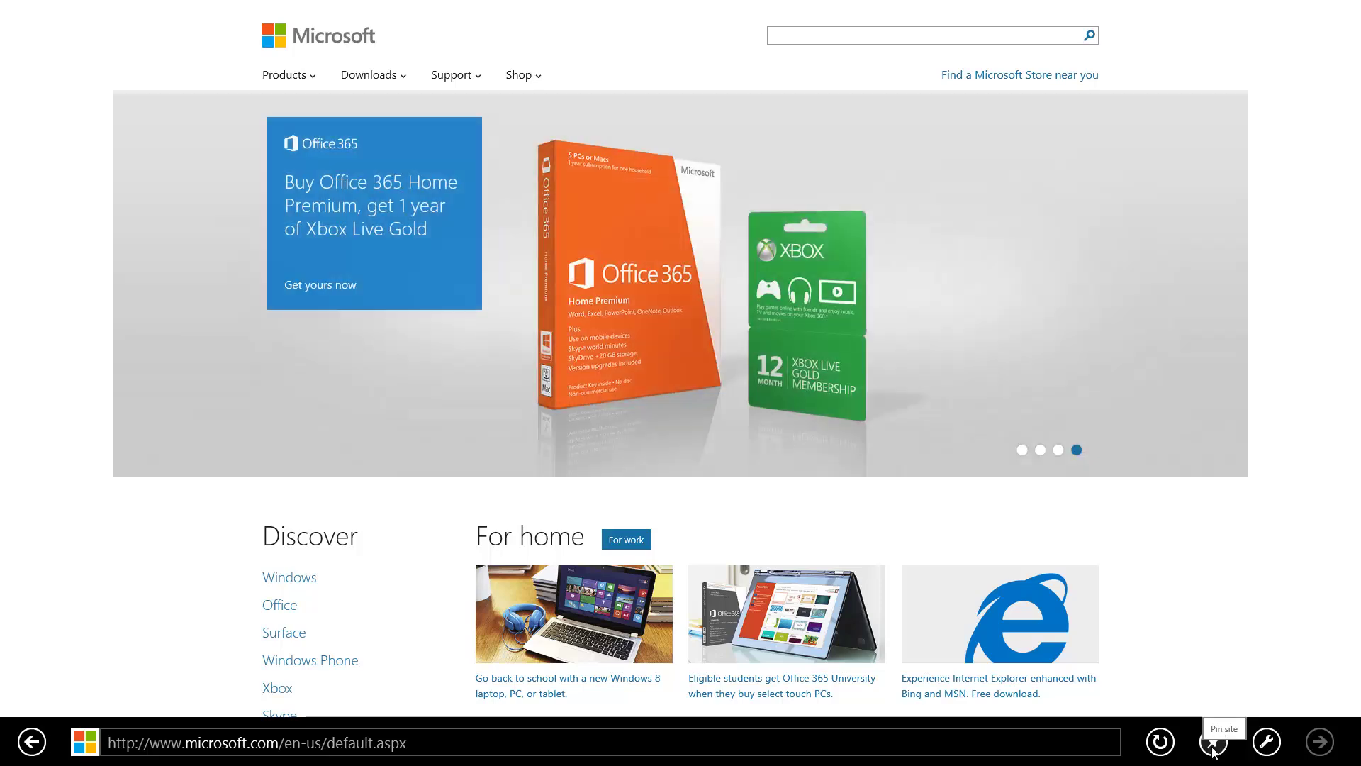
# - Choose Add to favorites from the Pin site menu for the Microsoft home page
pyautogui.click(1213, 742)
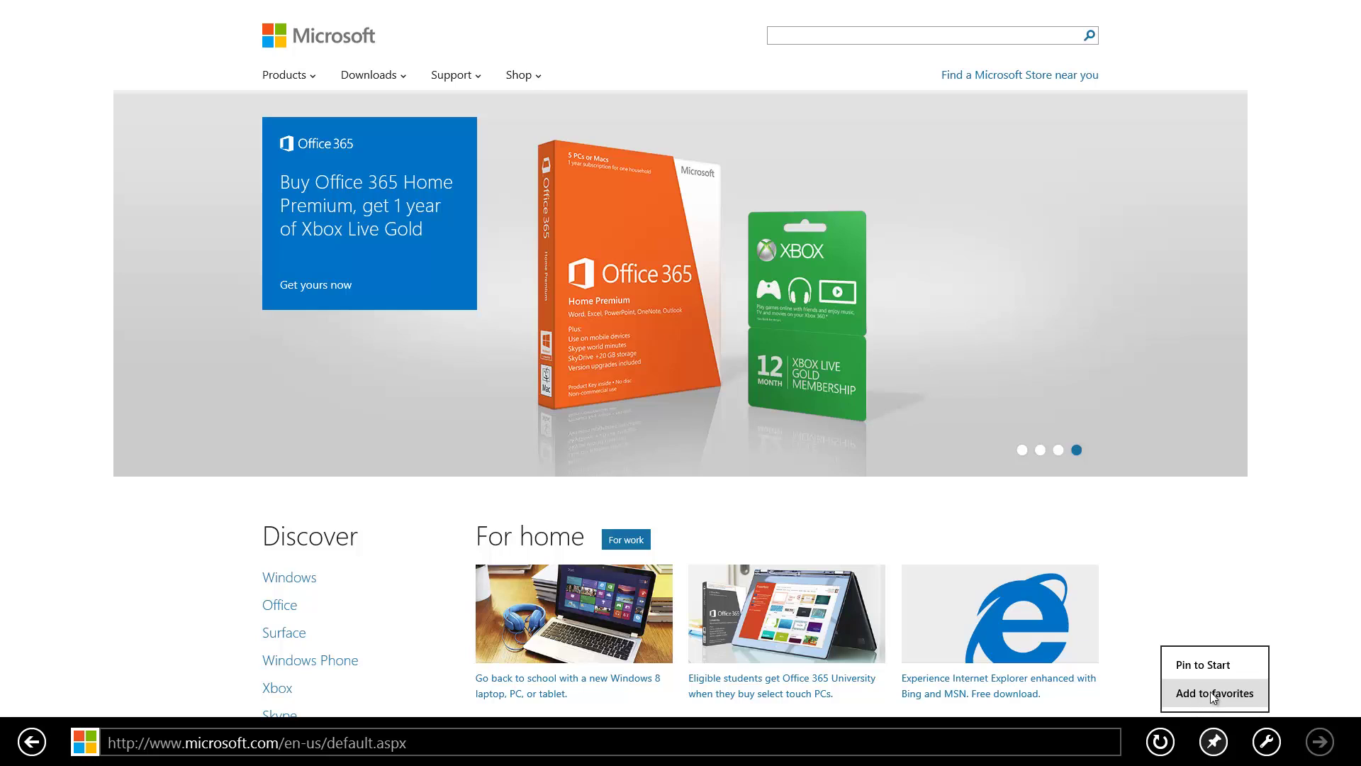
pyautogui.click(1212, 693)
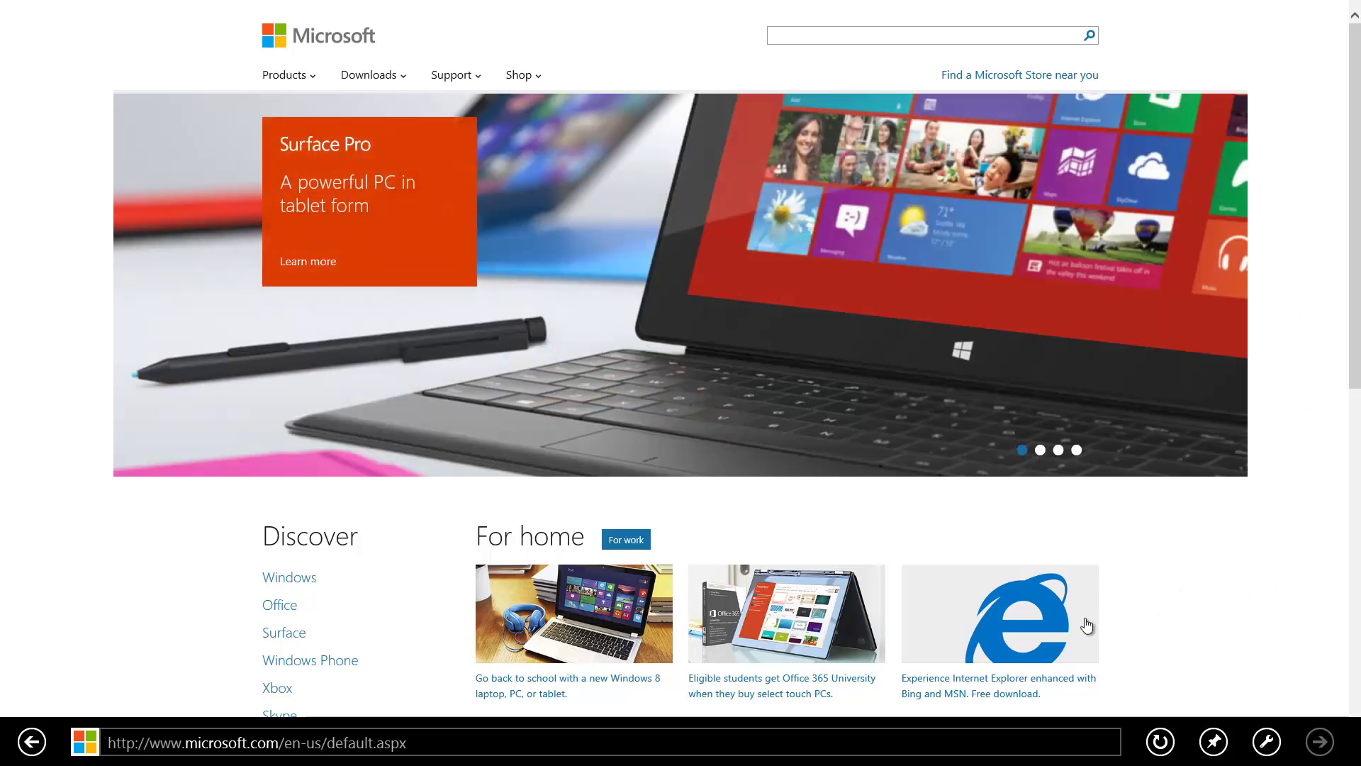
# - Dismiss the link menu and address entry, then display the tab strip showing the Microsoft Home Page tab
pyautogui.rightClick(1017, 623)
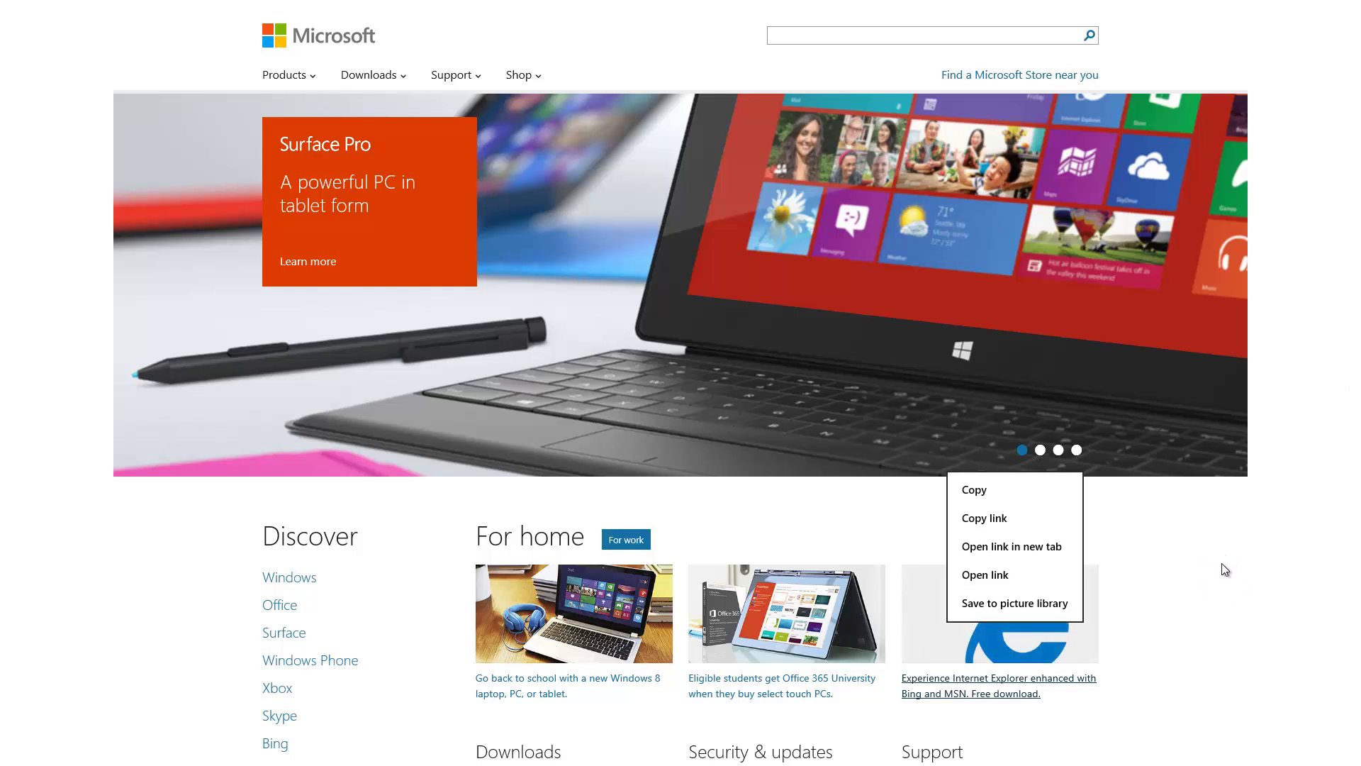
pyautogui.click(1241, 557)
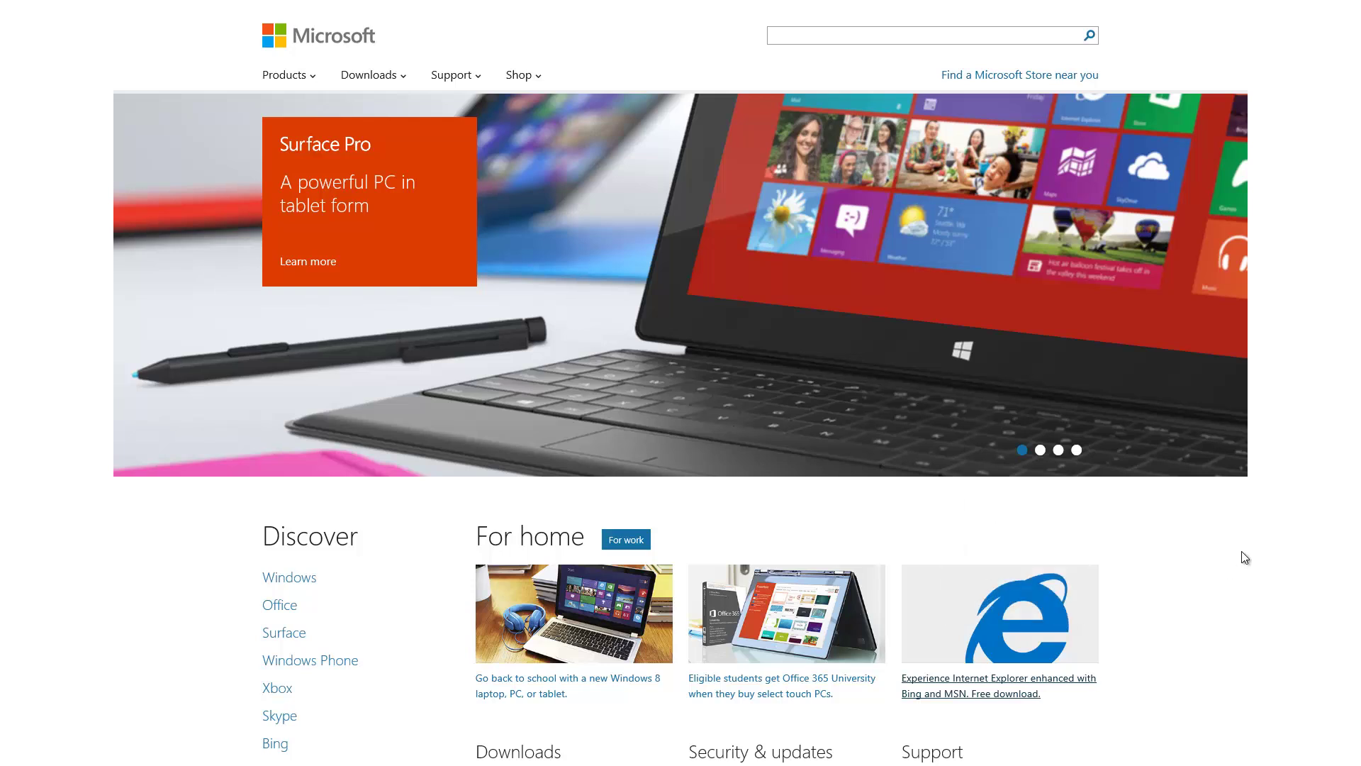
pyautogui.rightClick(1241, 557)
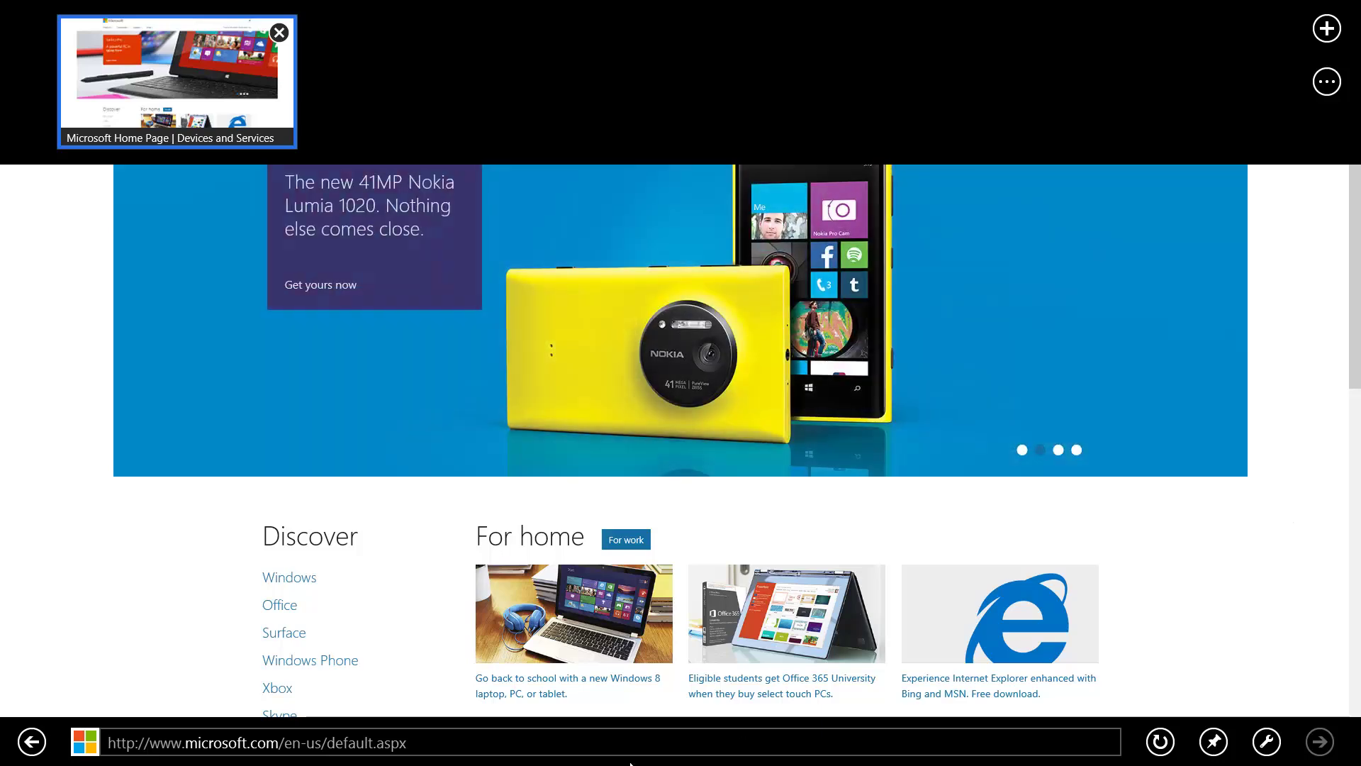
pyautogui.click(247, 743)
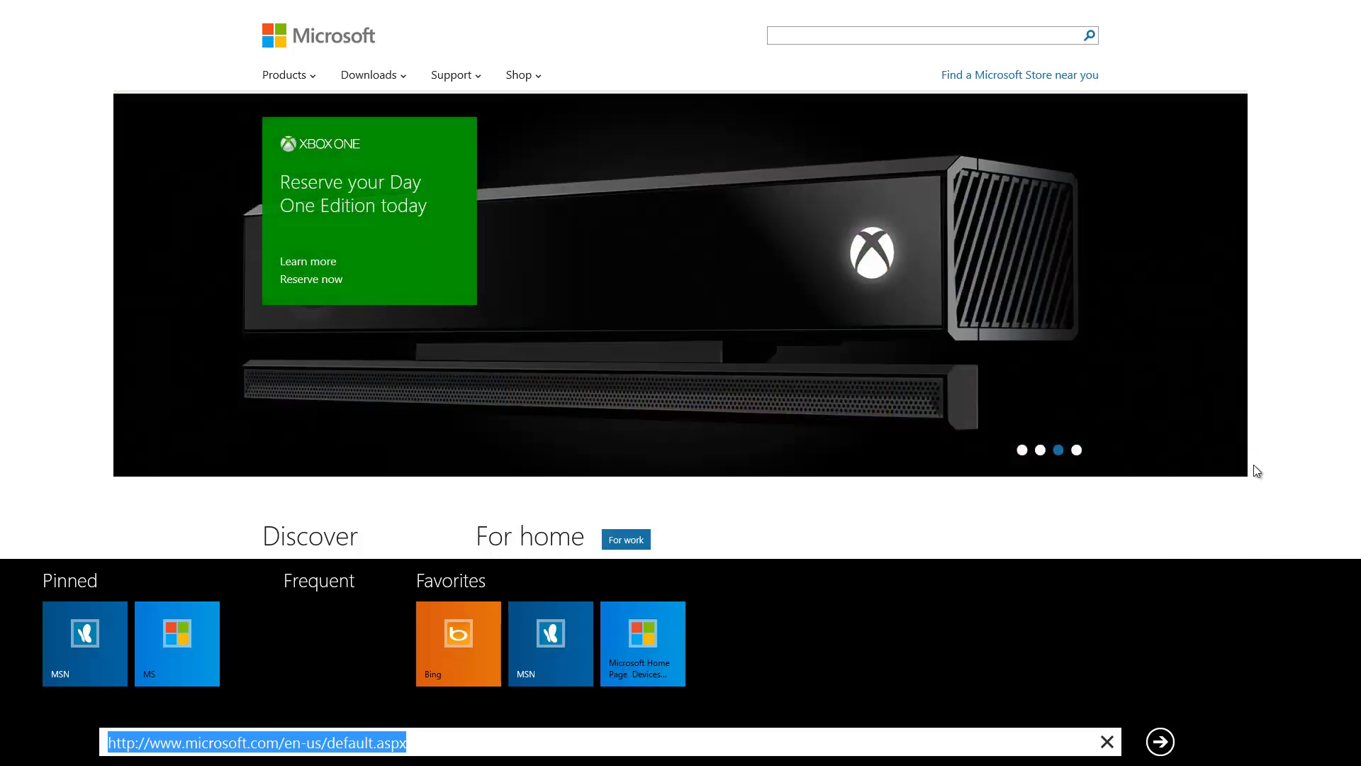
pyautogui.click(1288, 416)
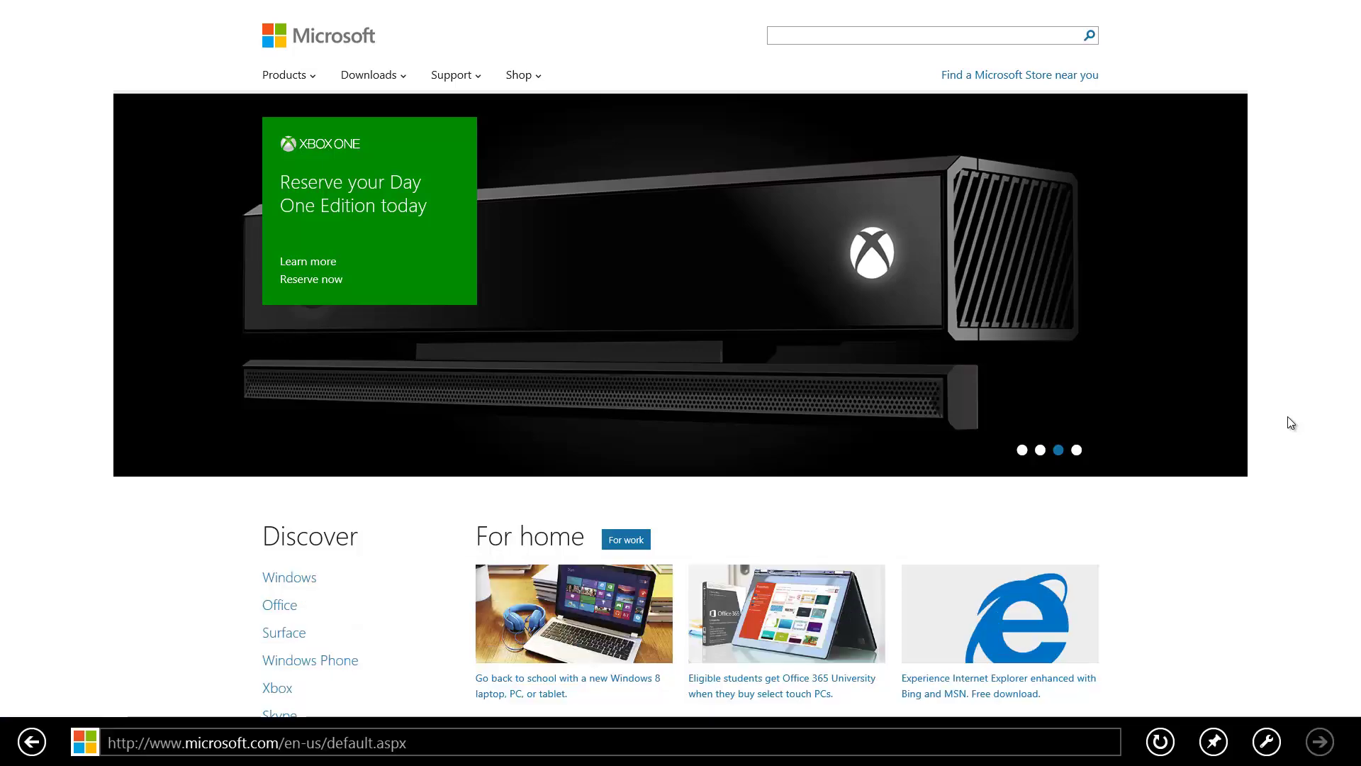
pyautogui.rightClick(1288, 415)
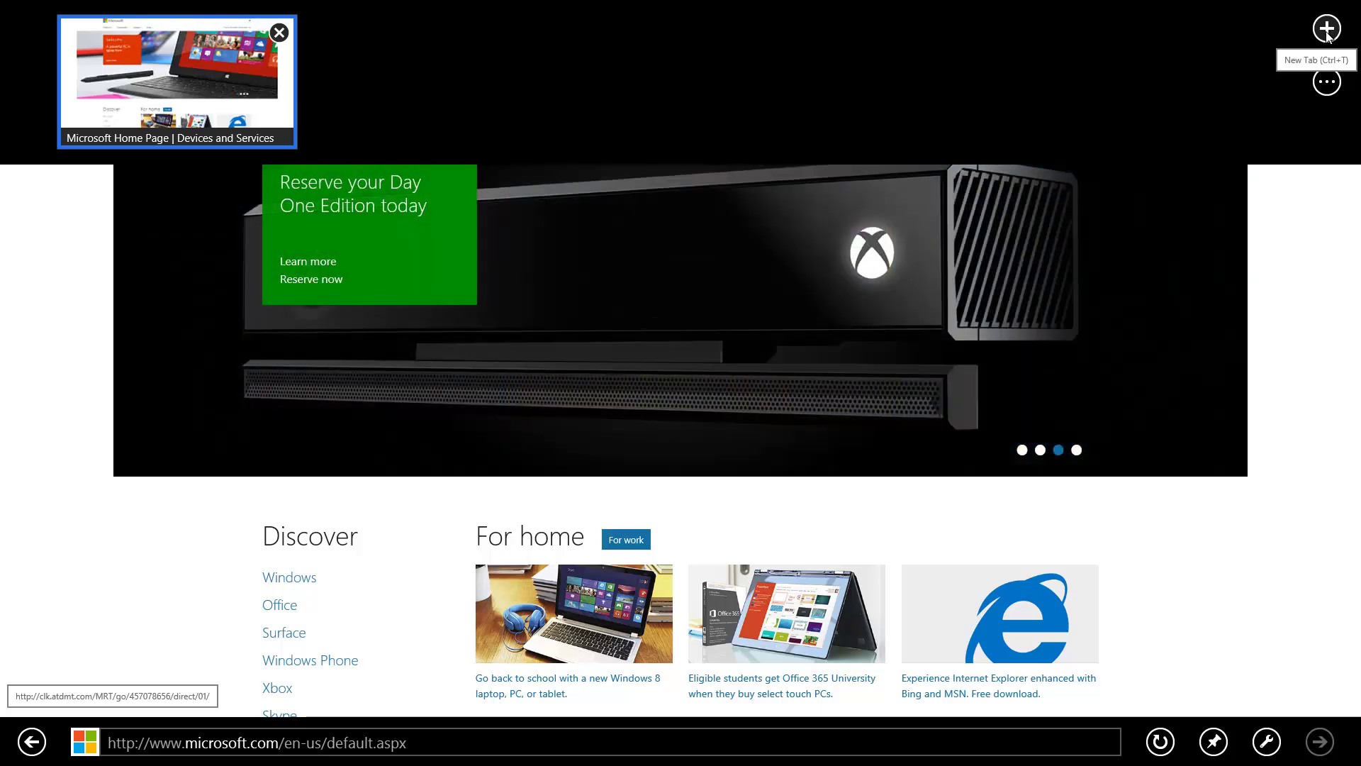
pyautogui.click(1327, 32)
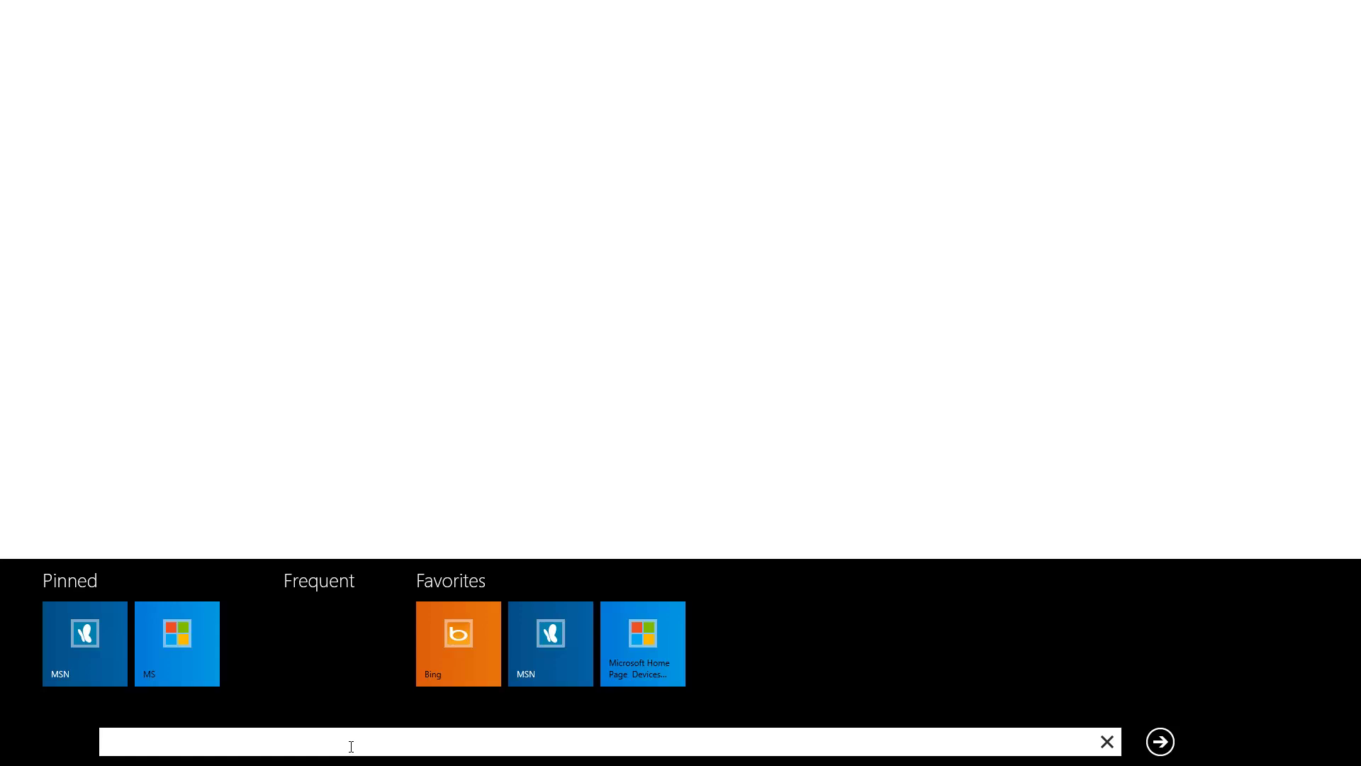
pyautogui.write('www.')
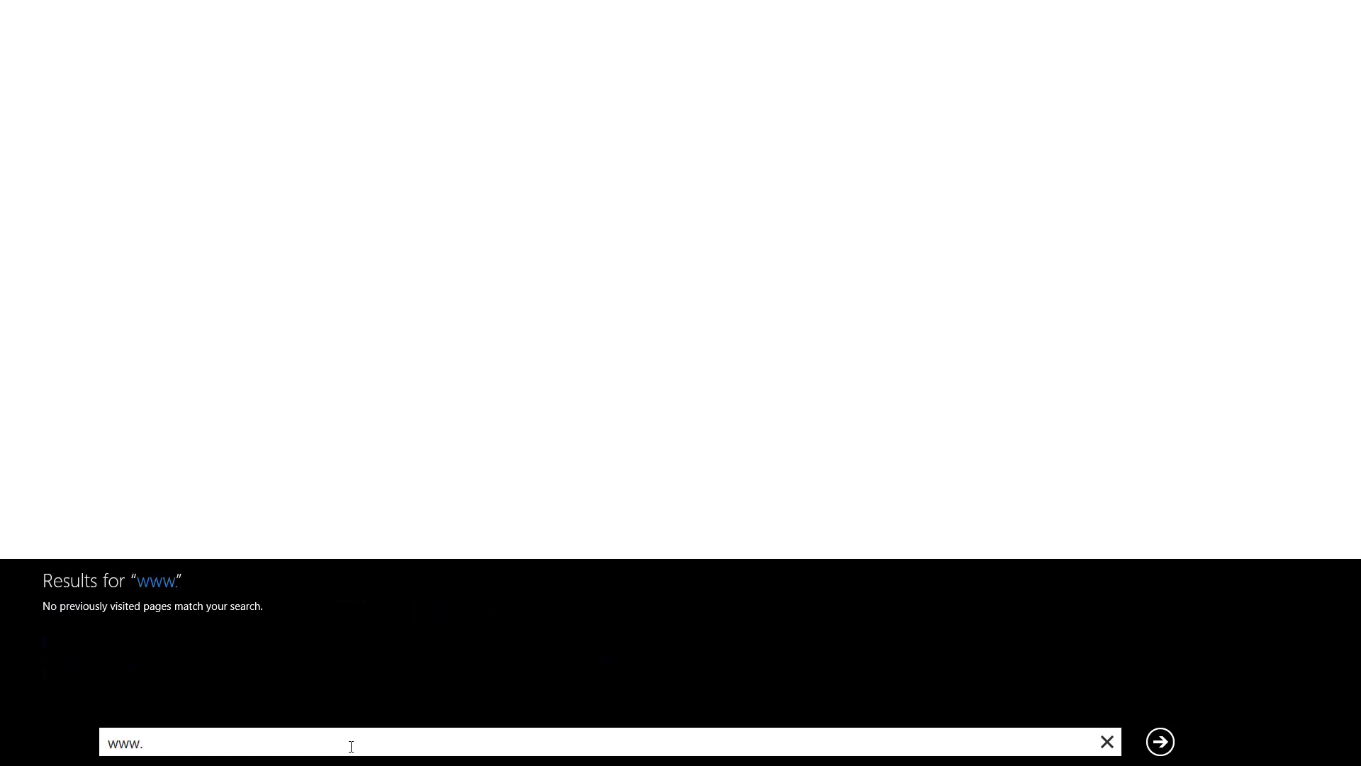
pyautogui.write('youtube.com')
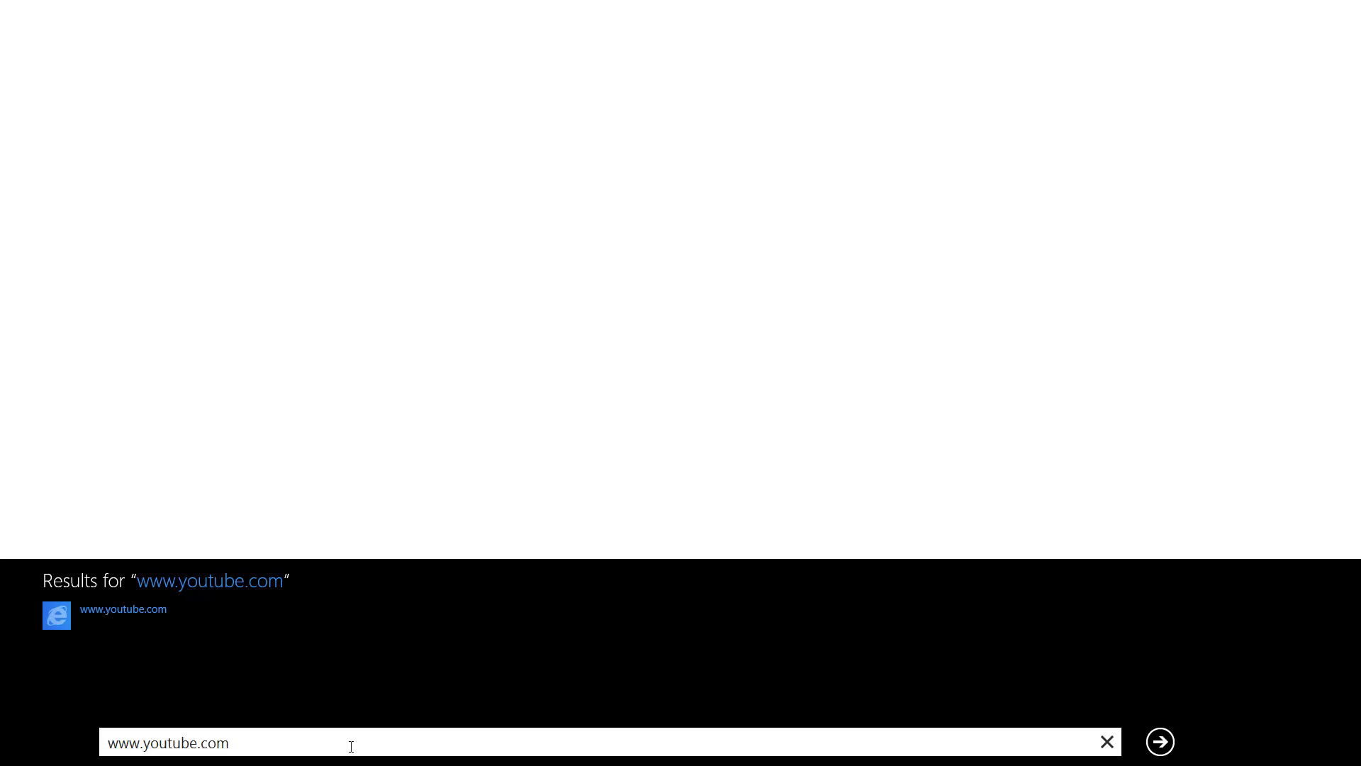
pyautogui.press('Return')
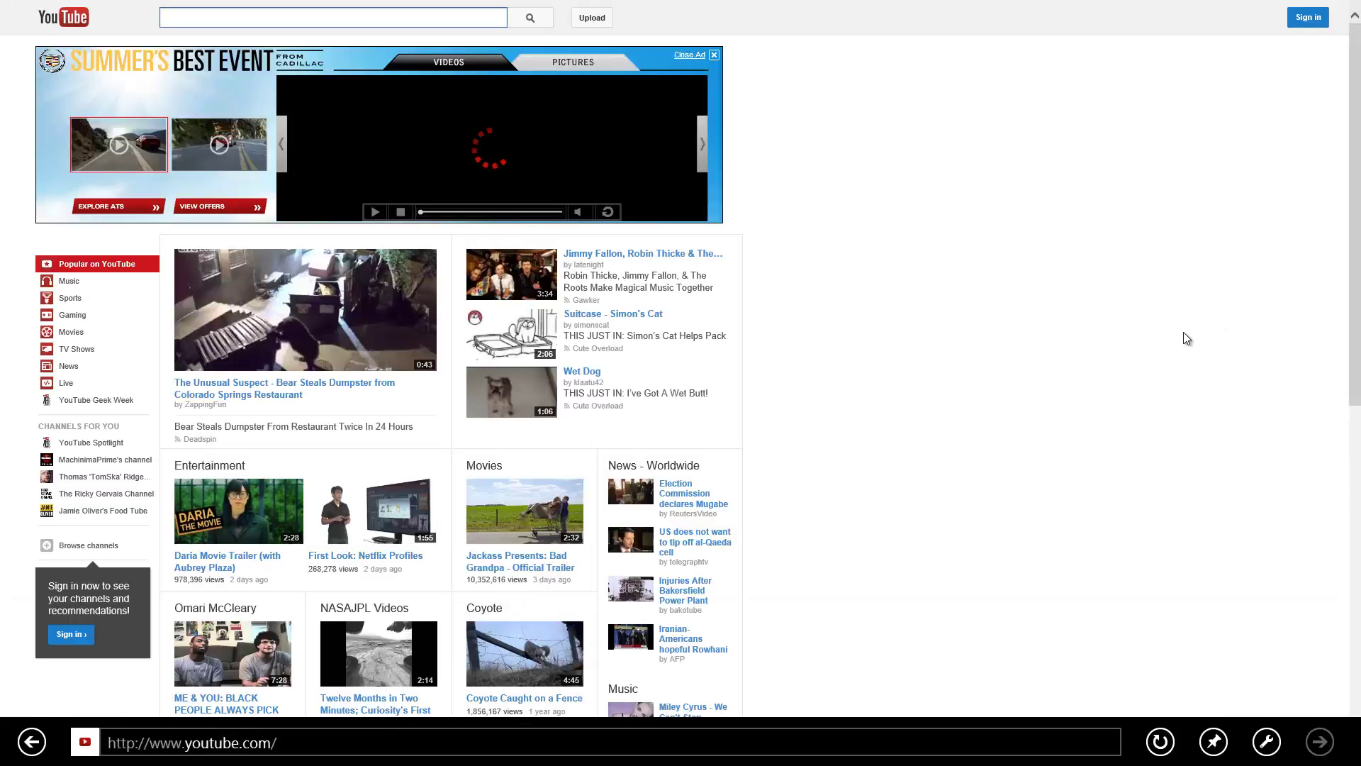
pyautogui.rightClick(1258, 321)
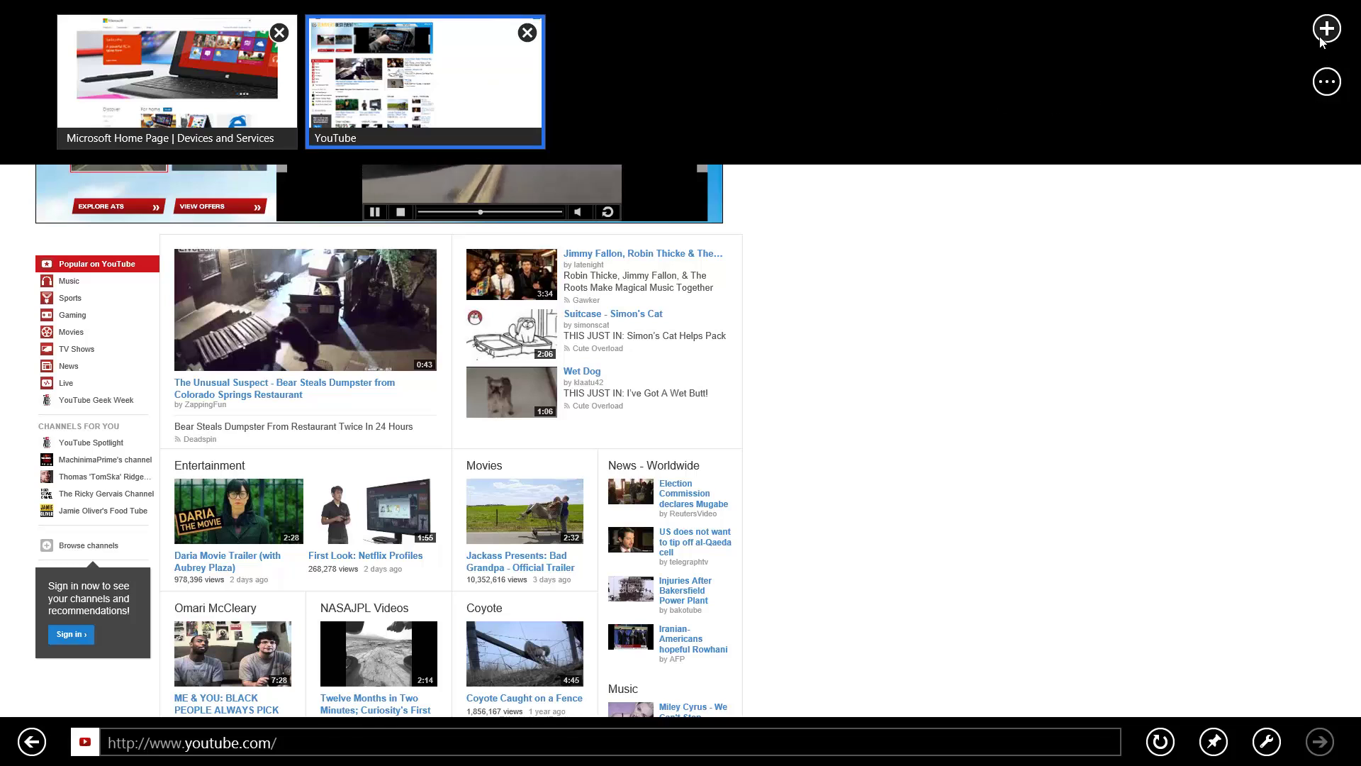
# - Close the Microsoft Home Page tab from Tab tools, then bring up YouTube's pin and favorites options
pyautogui.click(1325, 83)
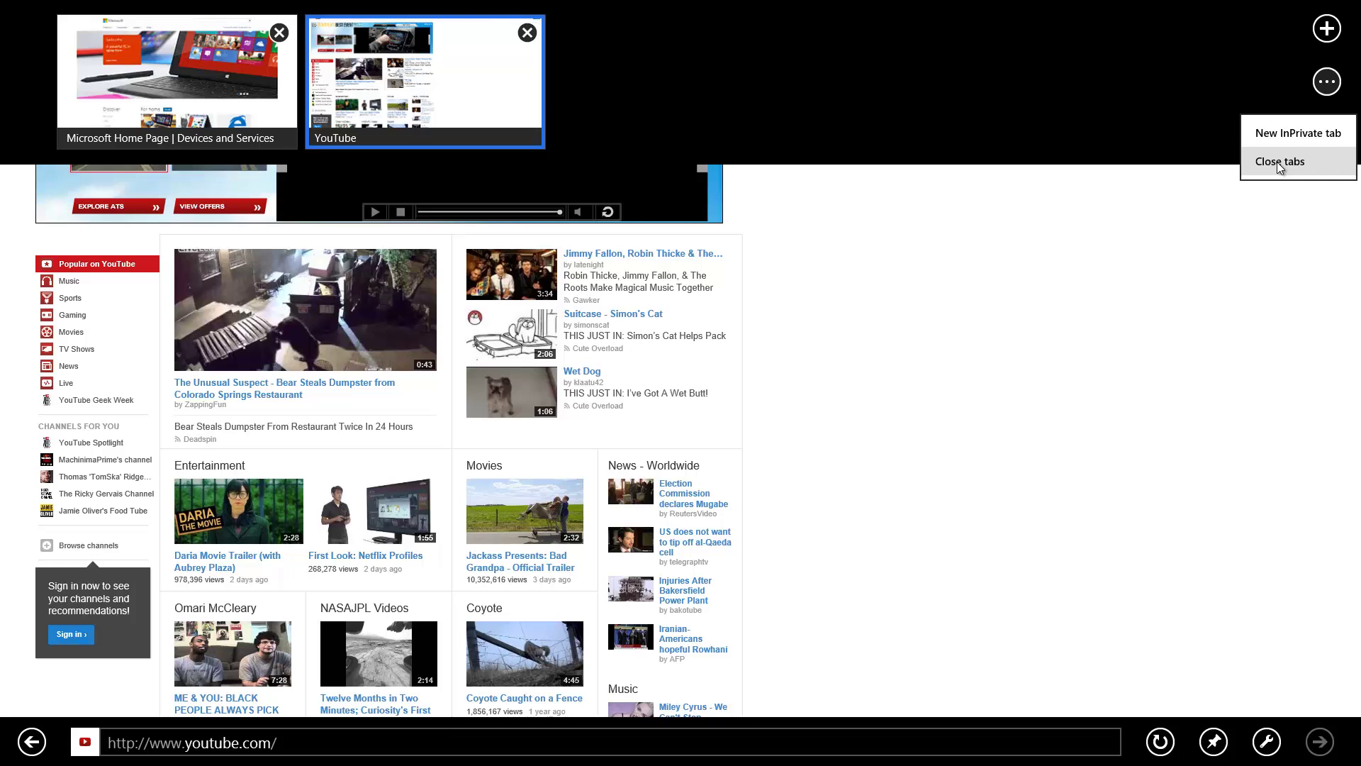
pyautogui.click(1278, 163)
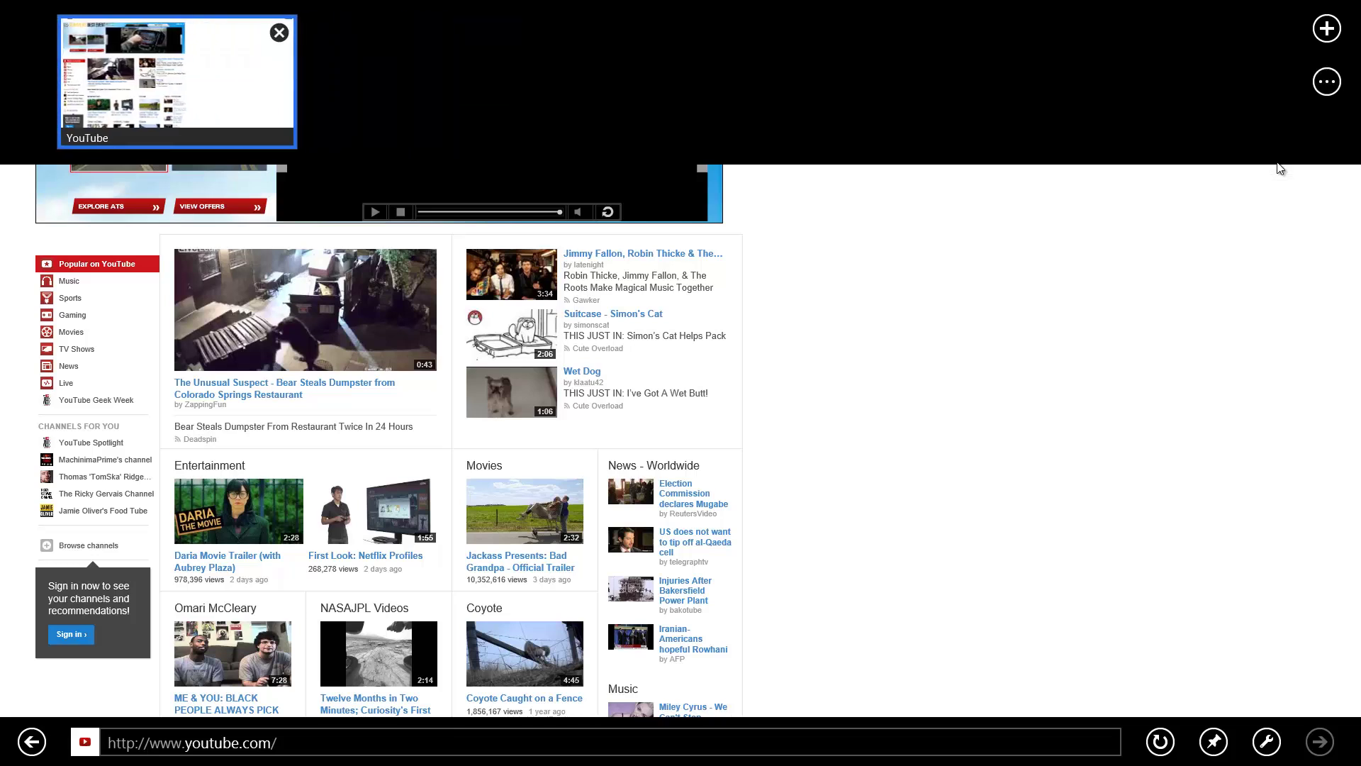
pyautogui.click(1327, 82)
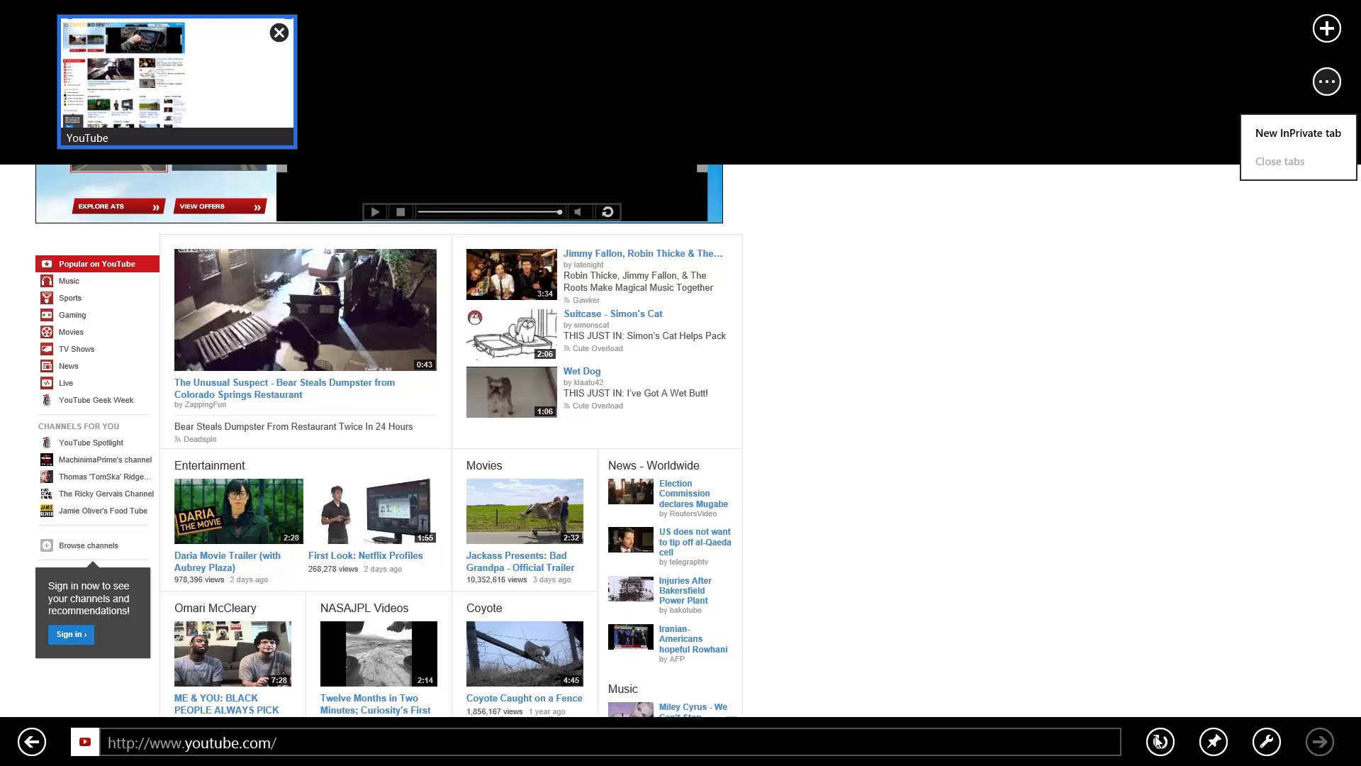
pyautogui.click(1214, 743)
pyautogui.click(1214, 742)
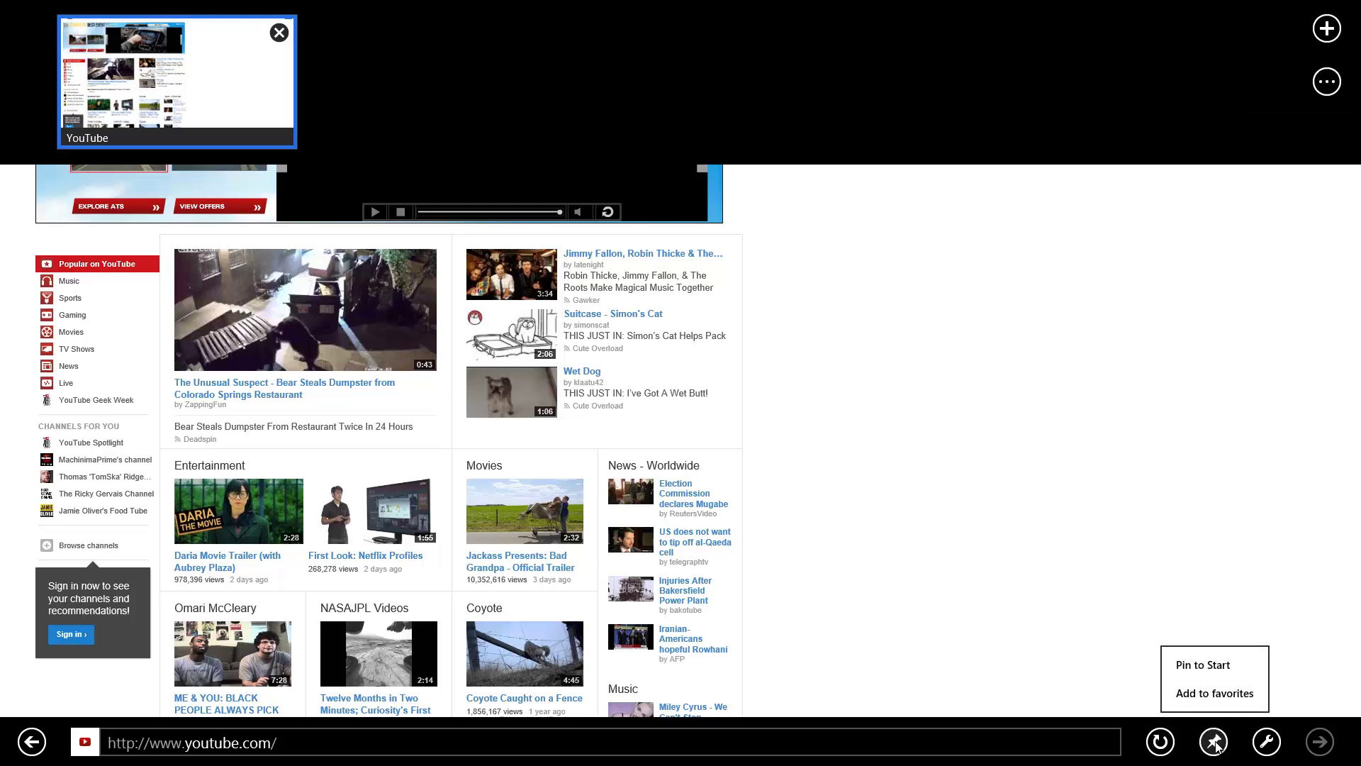
pyautogui.click(1267, 744)
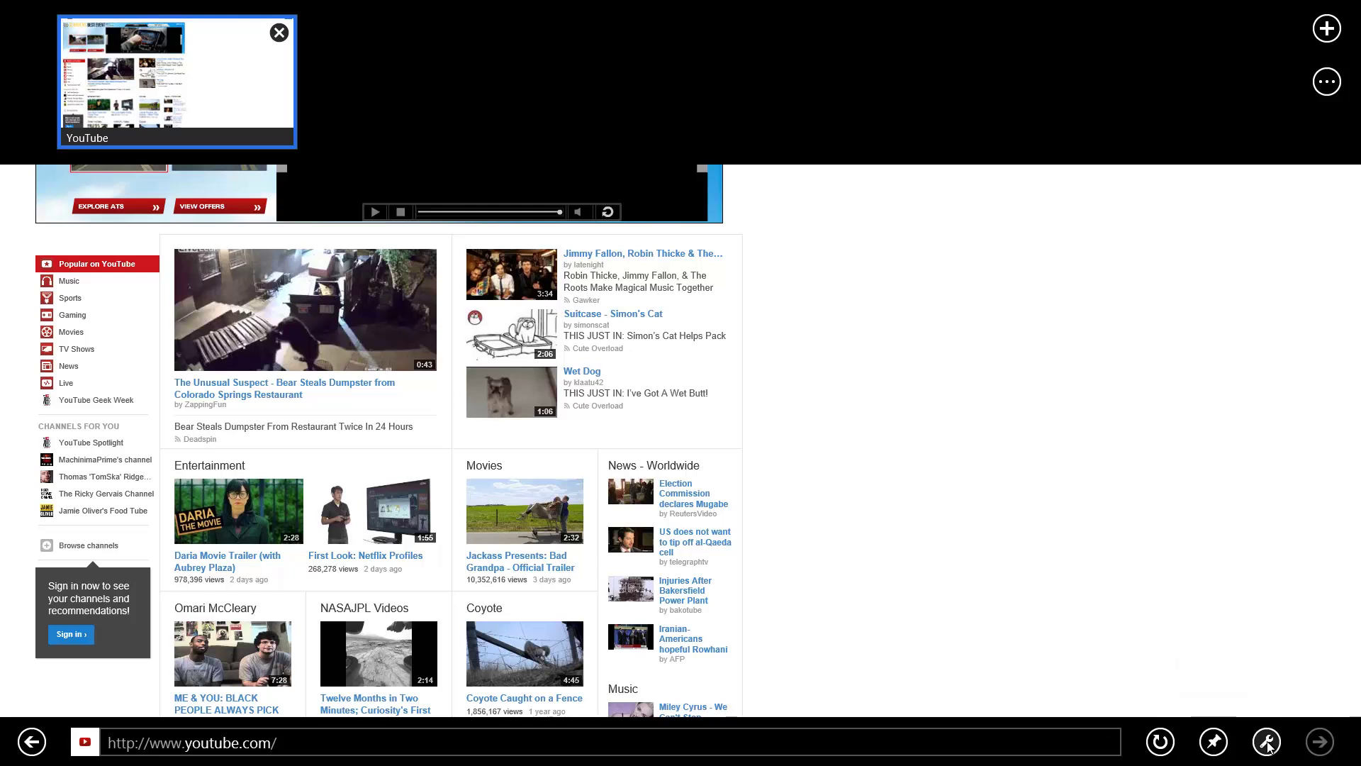
pyautogui.click(1267, 744)
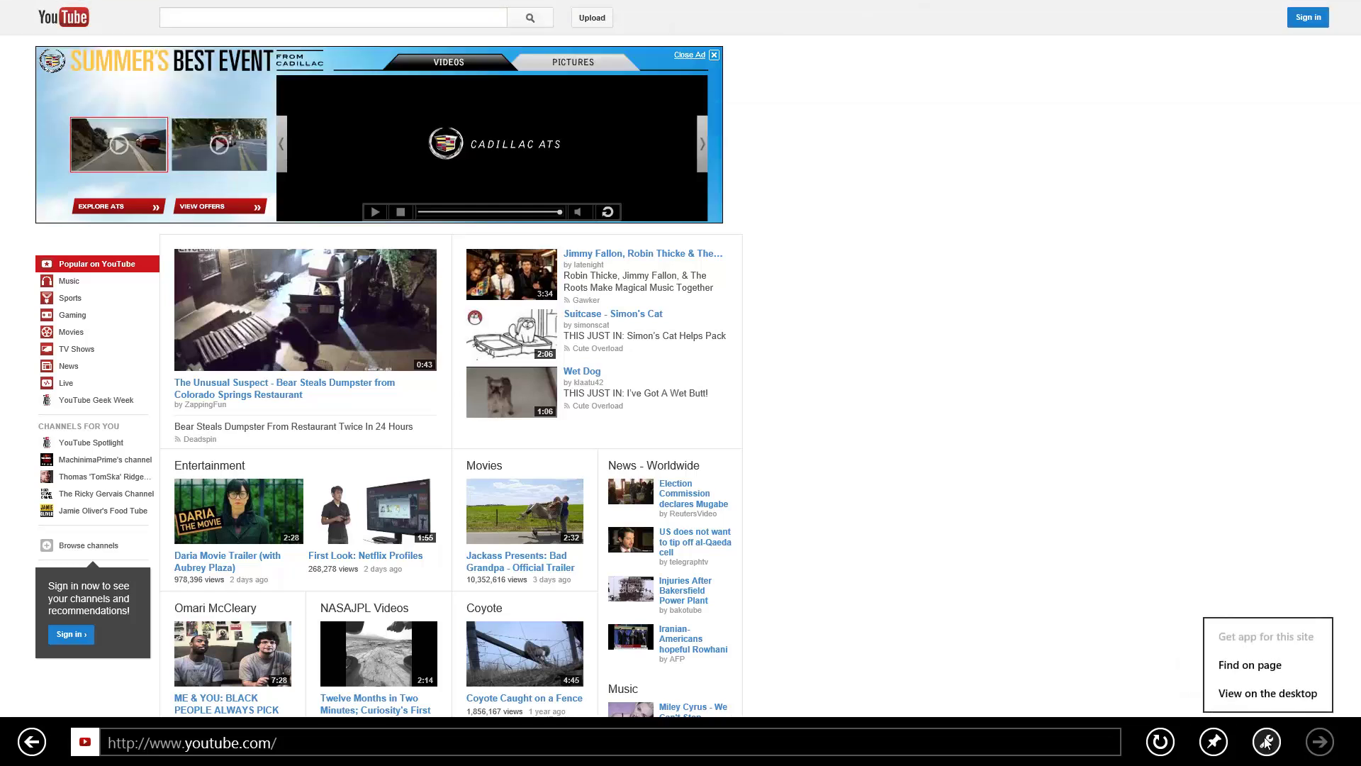
pyautogui.click(1251, 667)
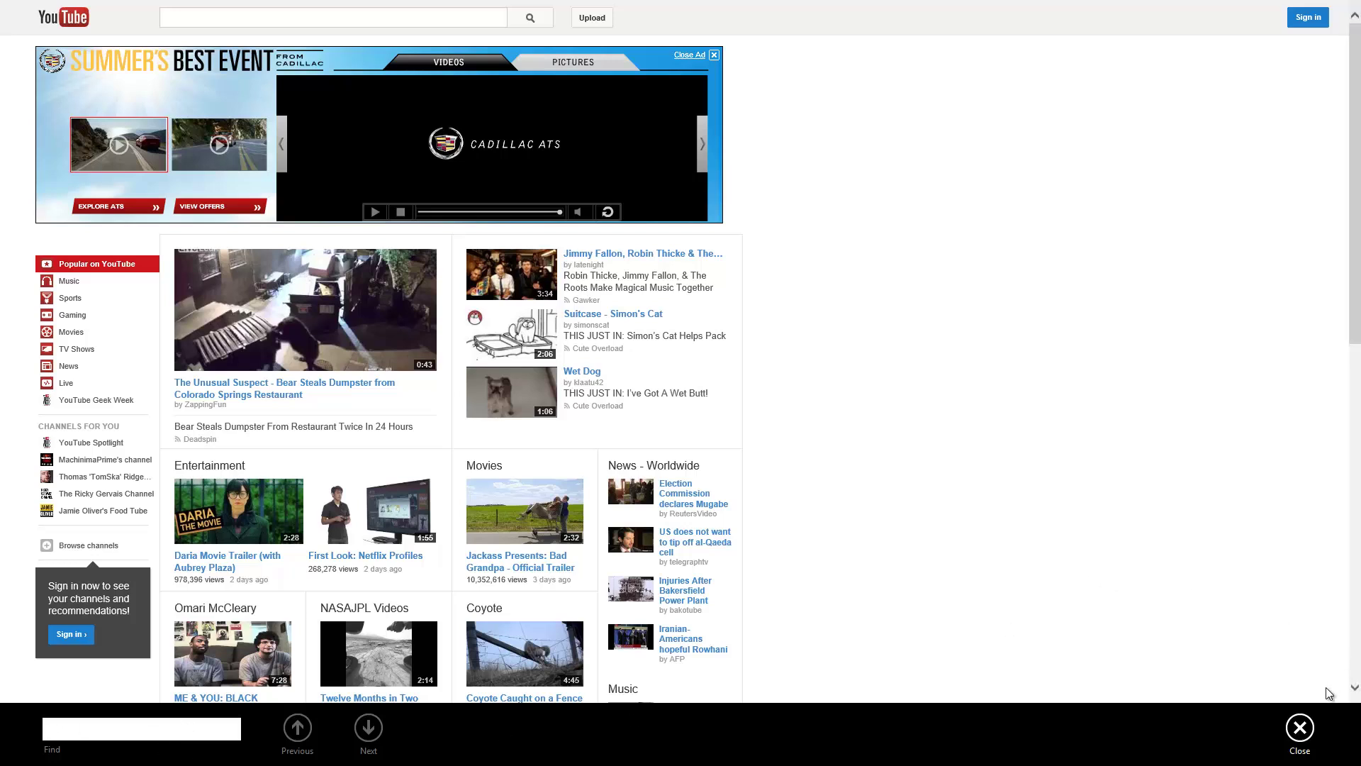
pyautogui.click(1305, 727)
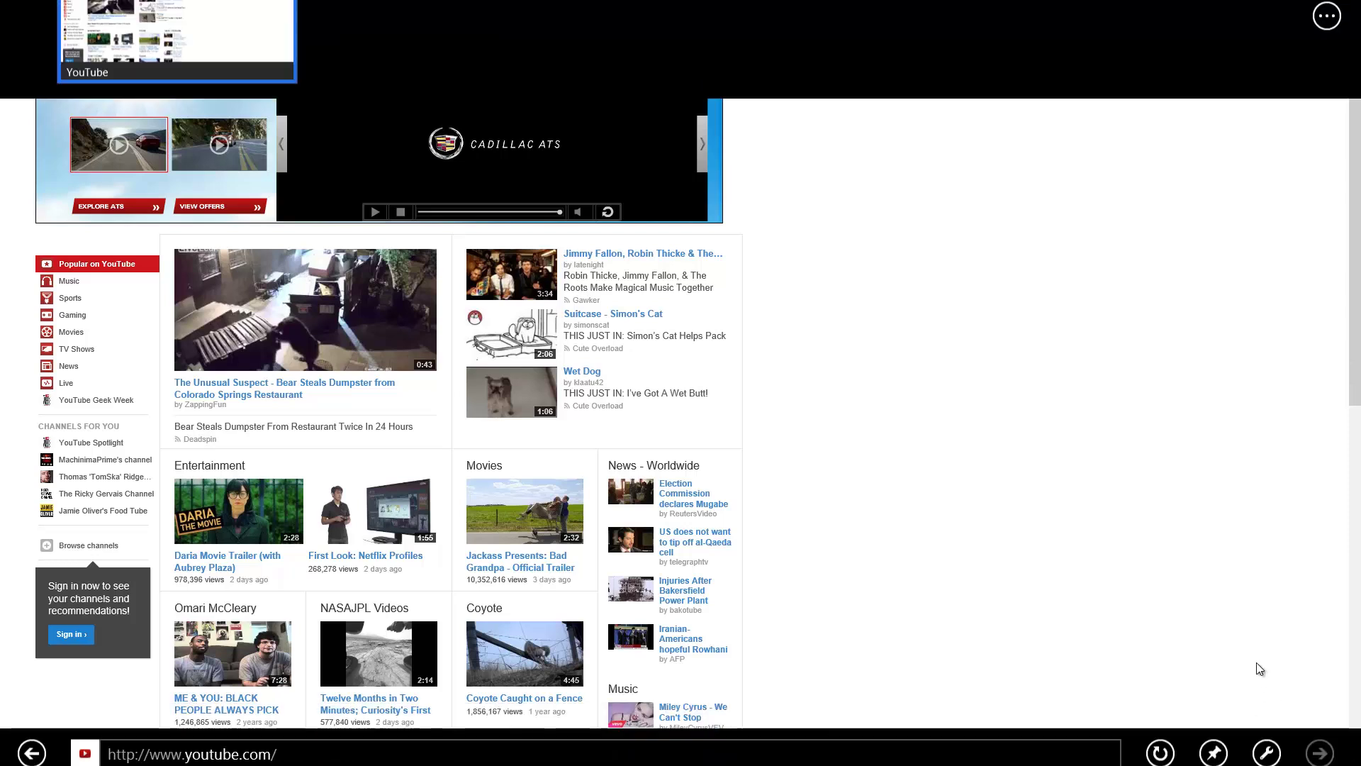
# - Choose View on the desktop from the Page tools (wrench) menu for the YouTube page
pyautogui.rightClick(1261, 669)
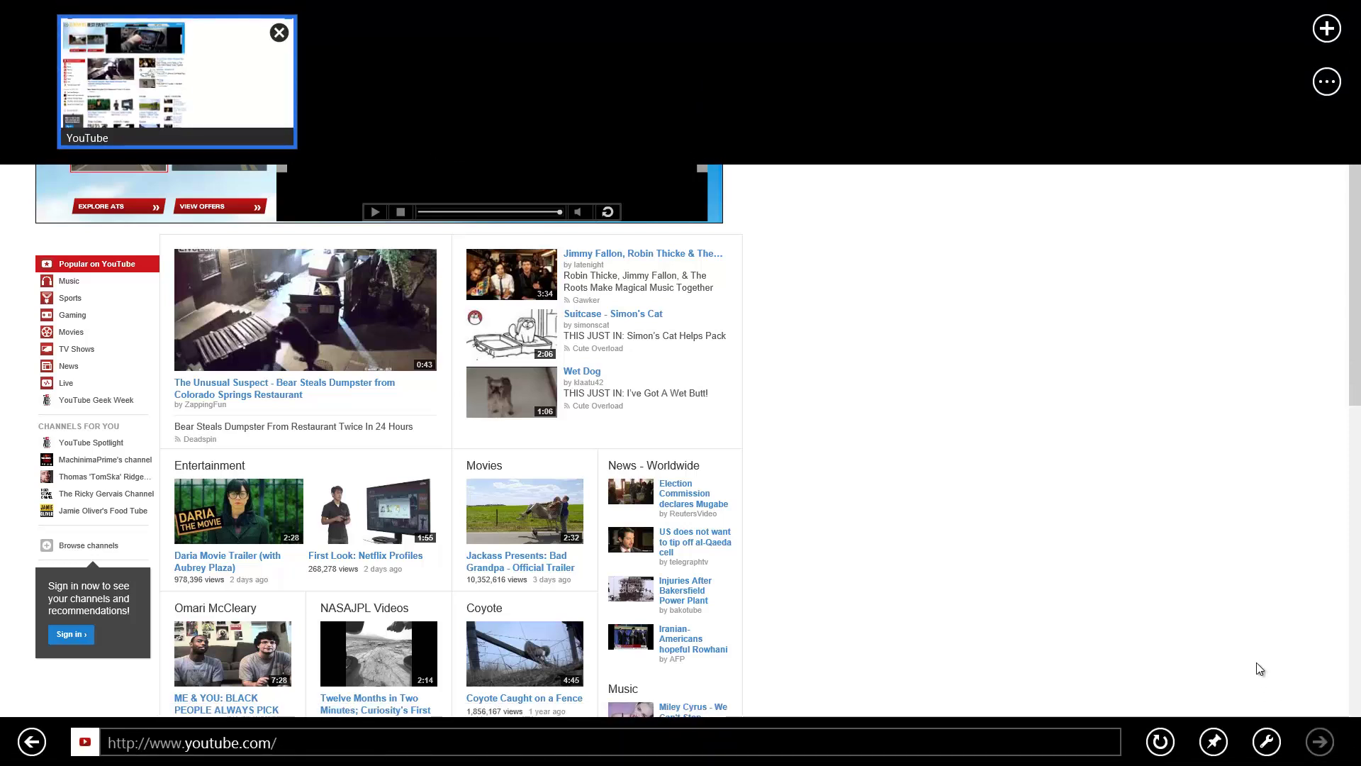
pyautogui.click(1268, 742)
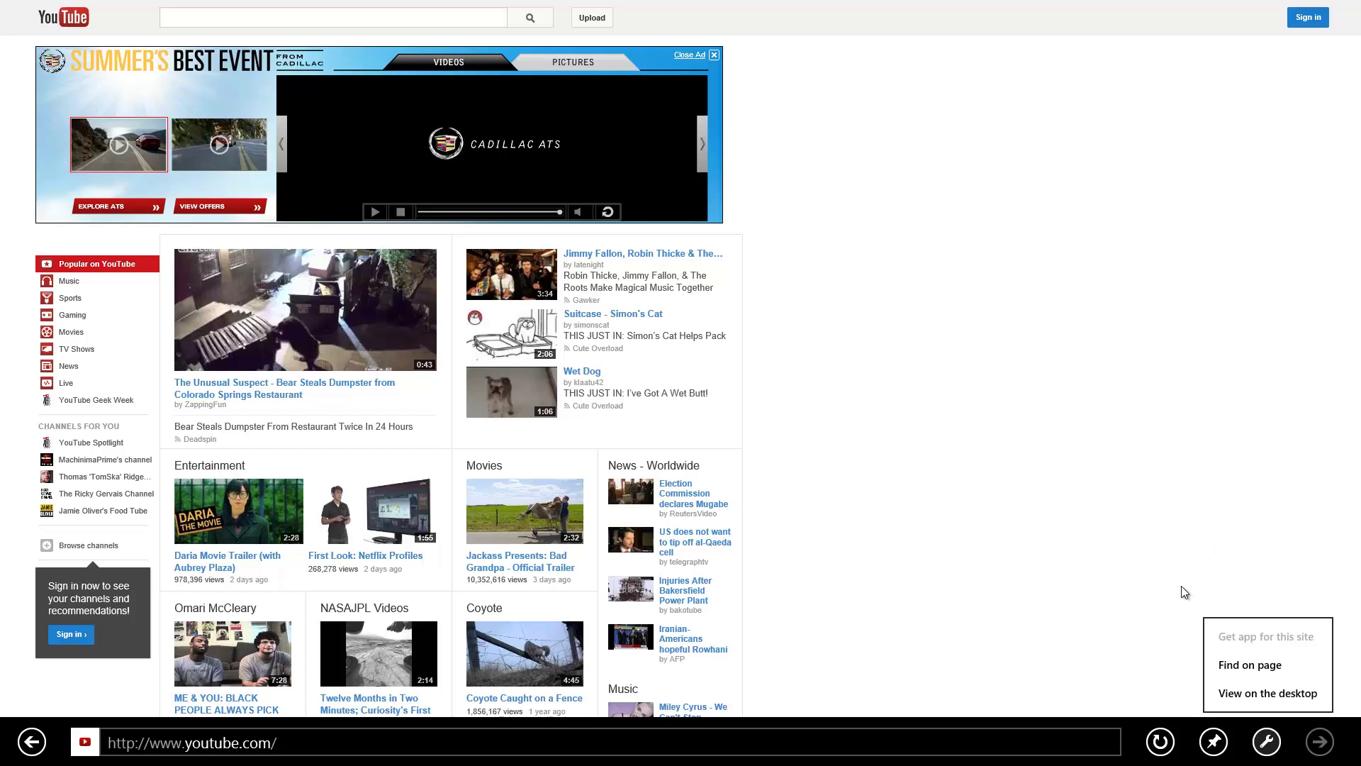
pyautogui.click(1268, 695)
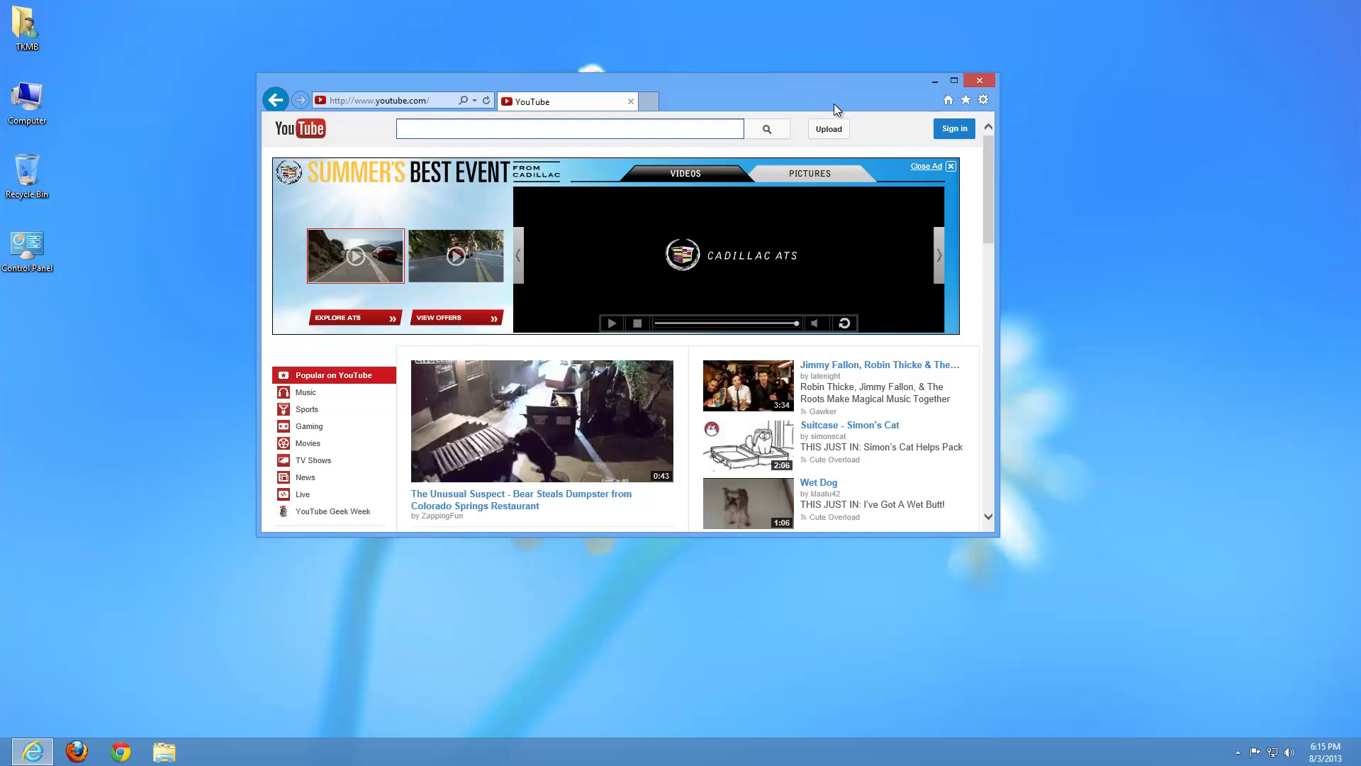
# - Maximize the desktop YouTube window, then briefly open and close the Favorites panel and Tools menu
pyautogui.click(954, 81)
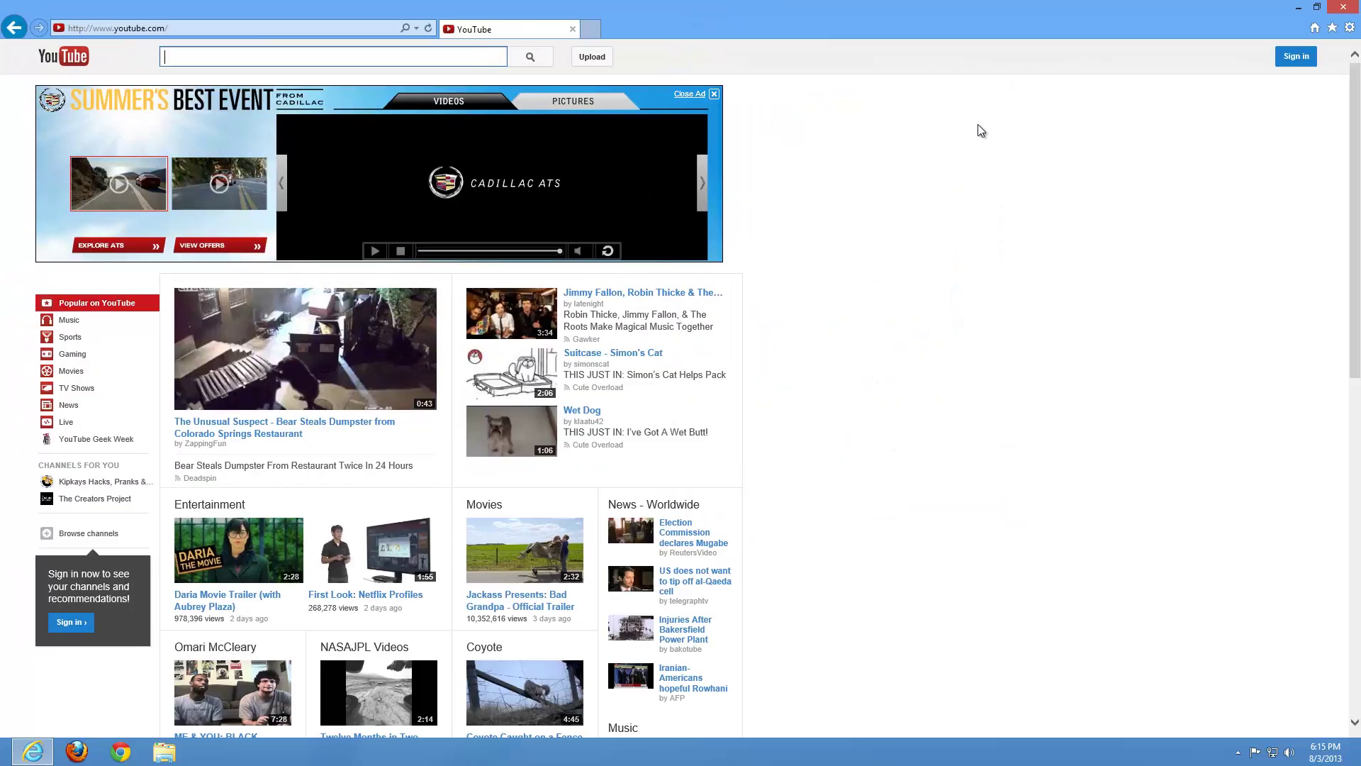
pyautogui.click(155, 25)
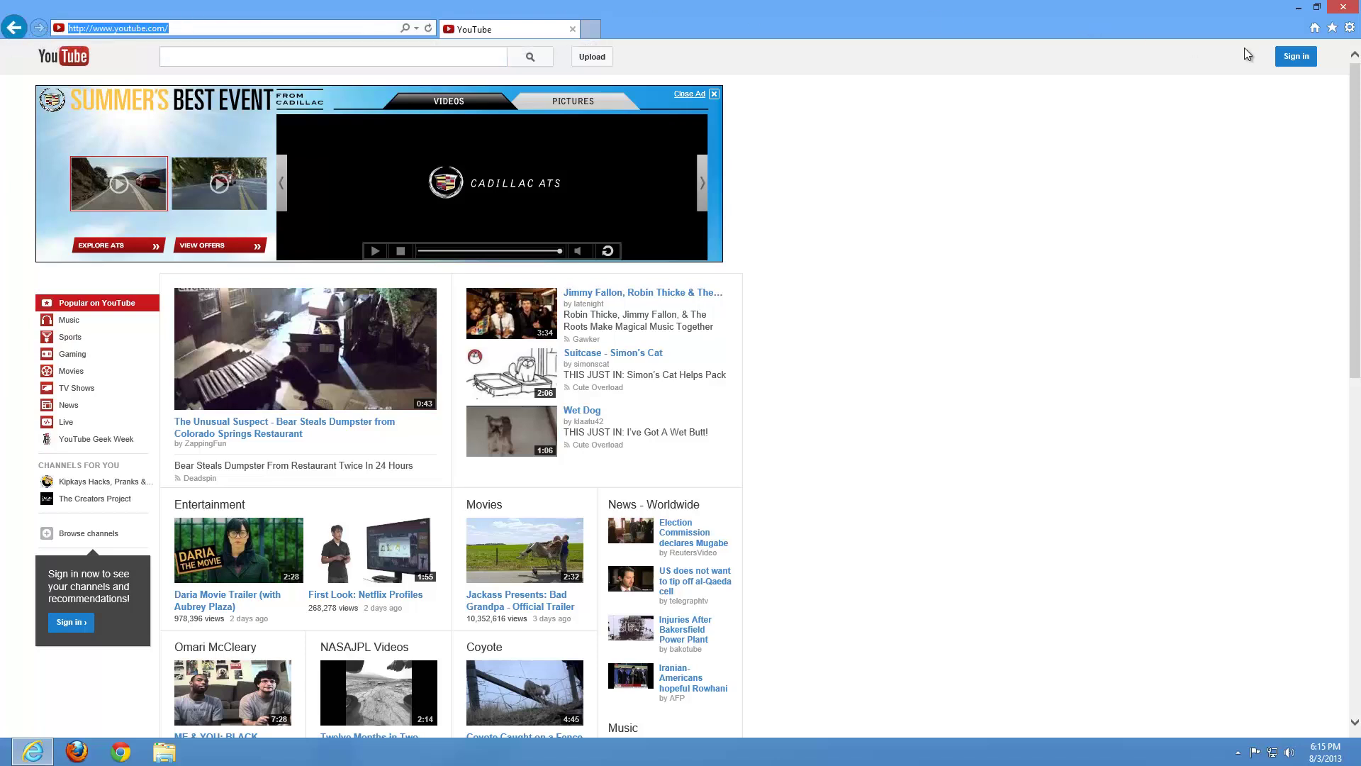
pyautogui.click(1333, 30)
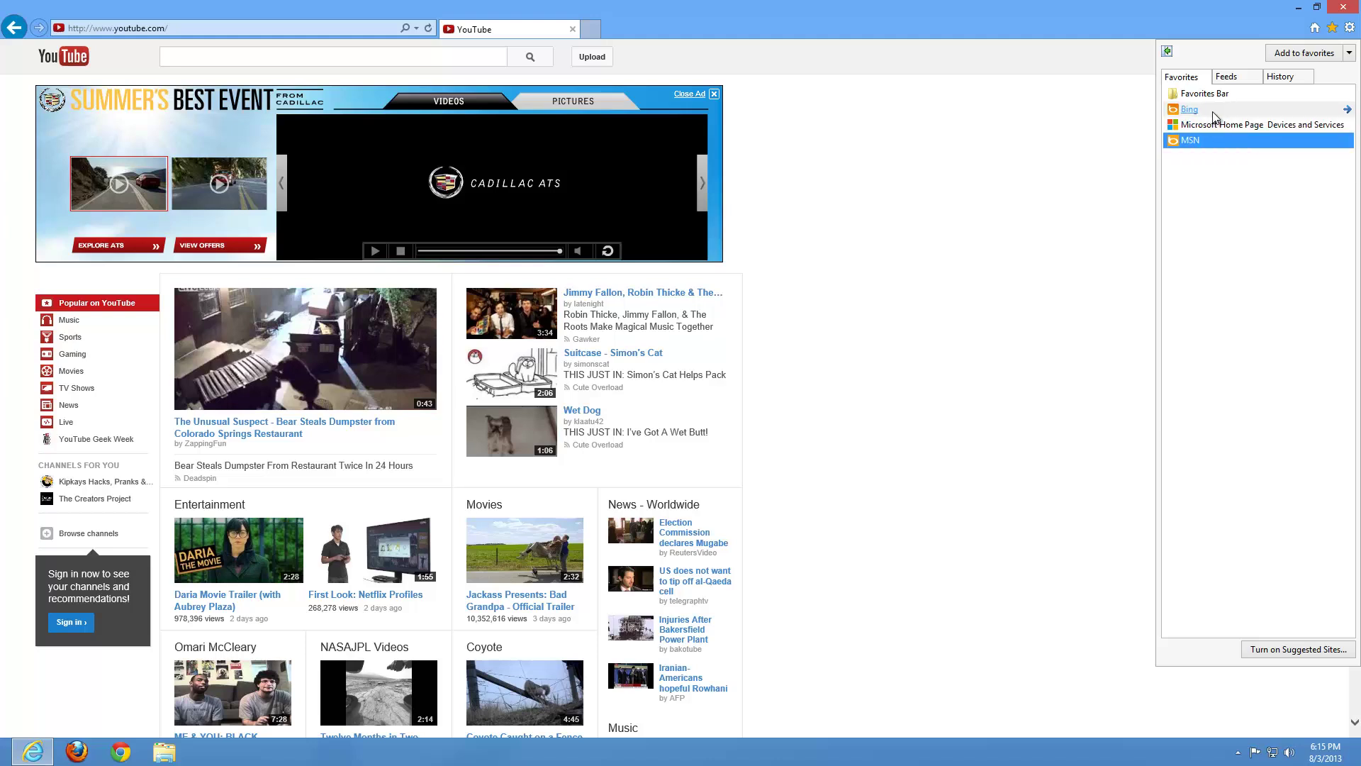
pyautogui.click(1191, 142)
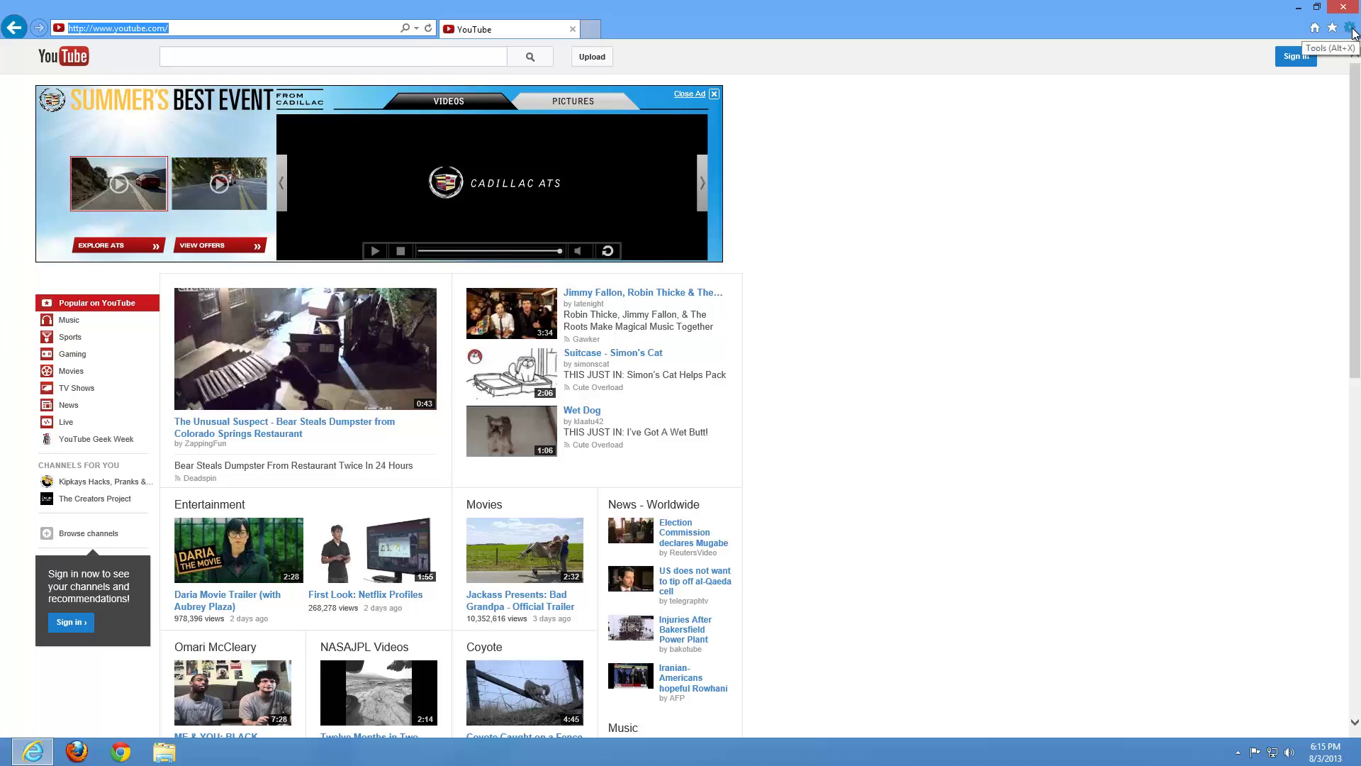
pyautogui.click(1351, 28)
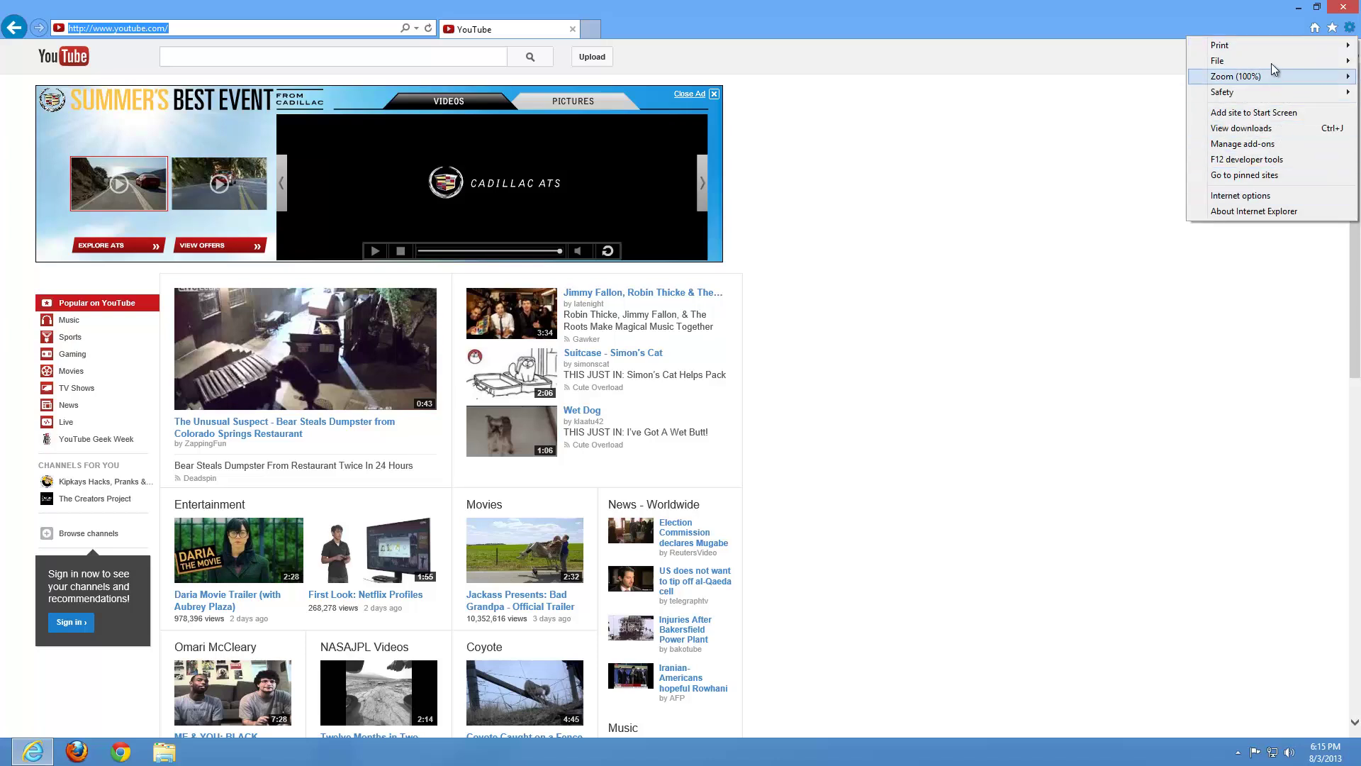
pyautogui.click(1087, 13)
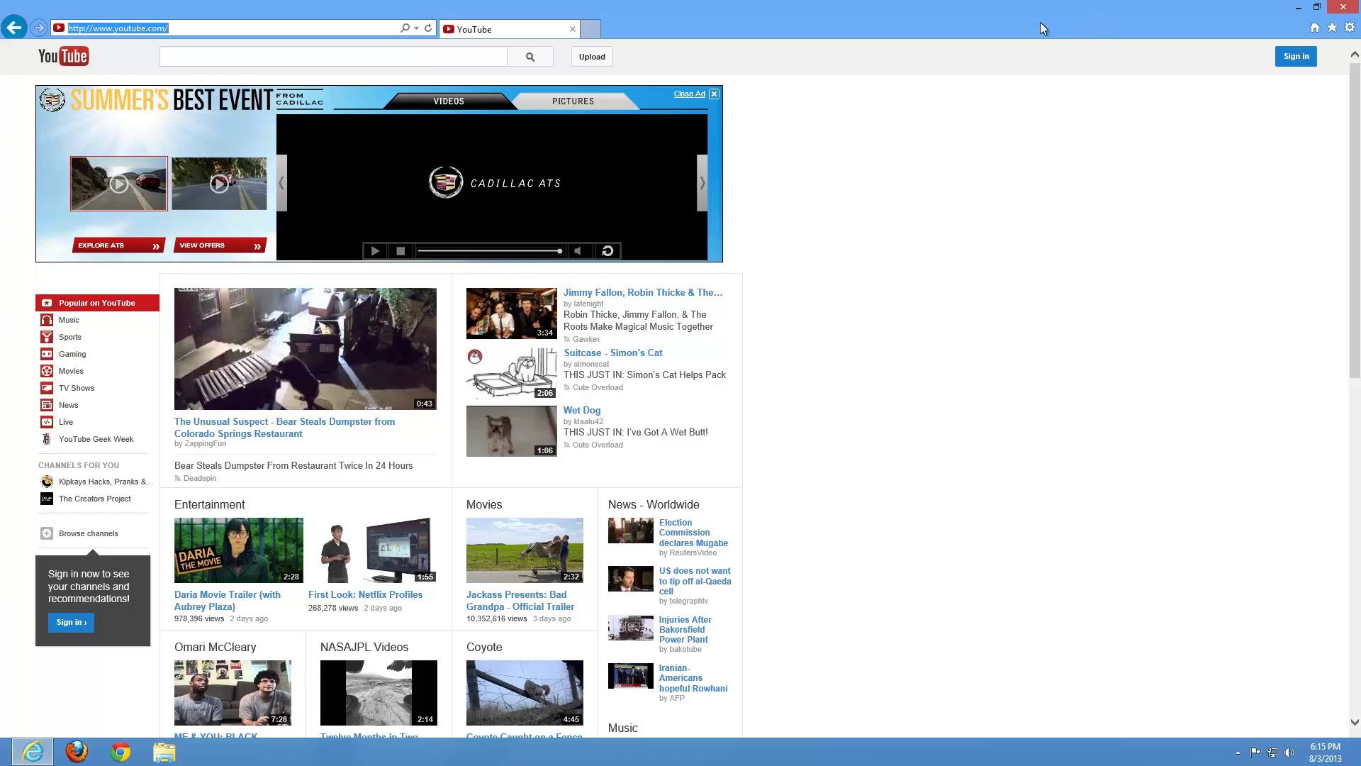